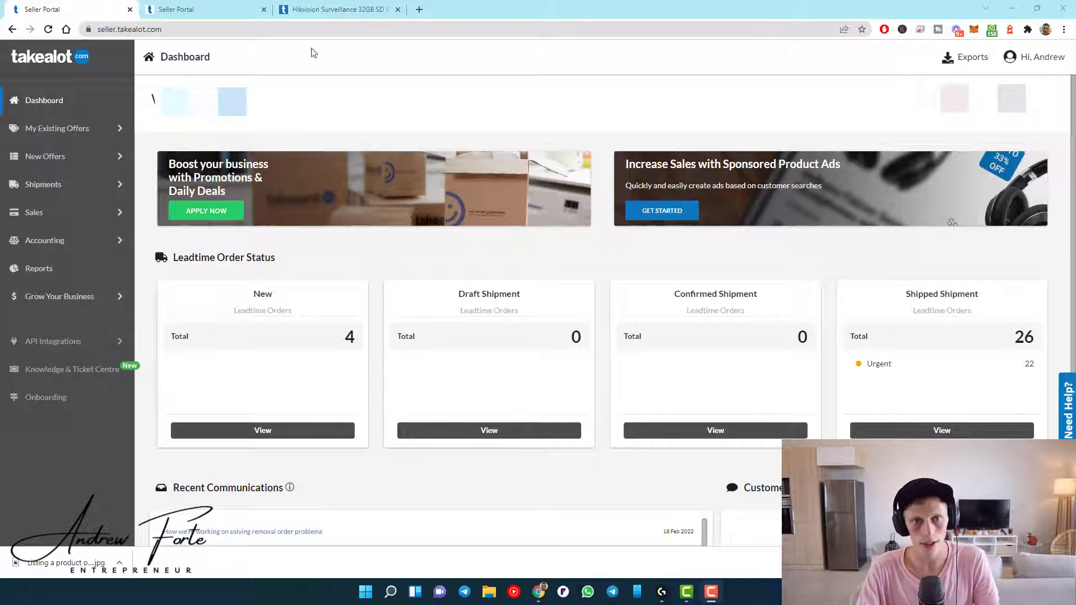
Step: Examine the Hikvision Surveillance 32GB SD Memory Card listing, including its images, price, seller and other offers
left_click(311, 14)
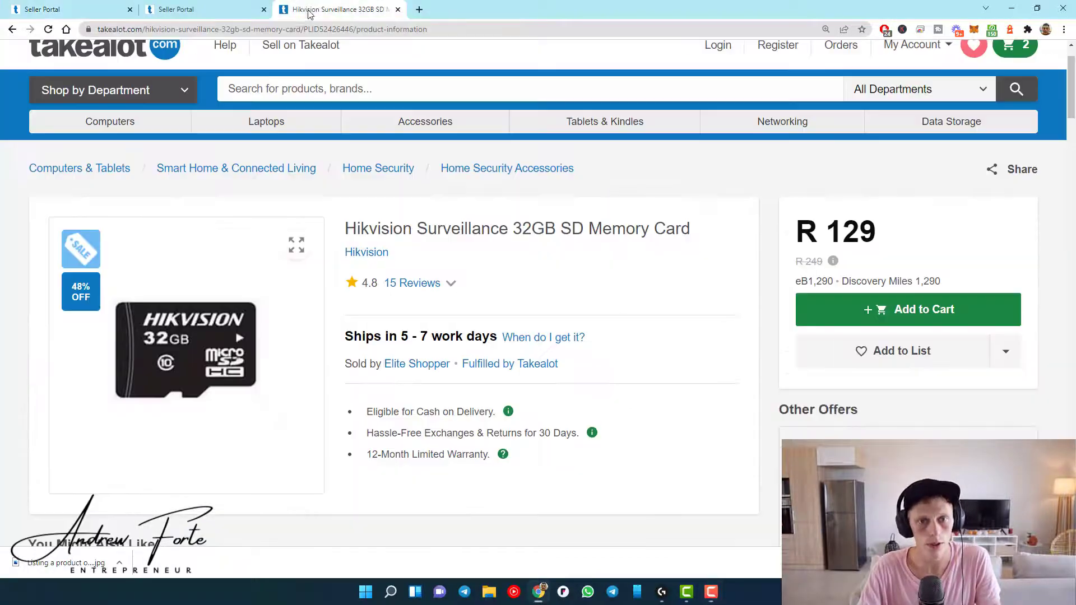
scroll(282, 237, "down", 10)
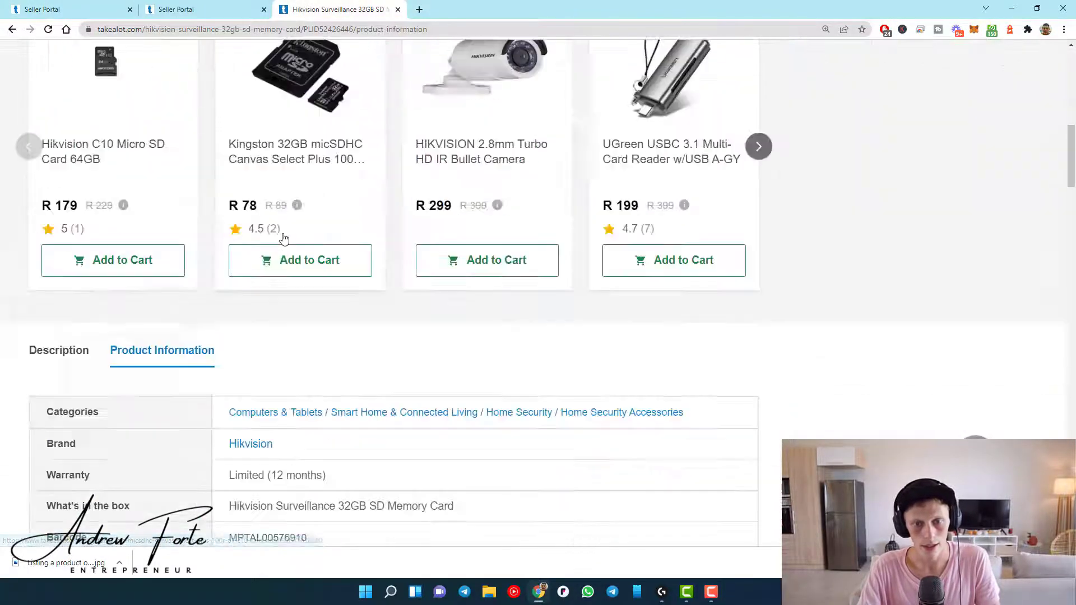
scroll(280, 237, "up", 10)
scroll(284, 291, "up", 2)
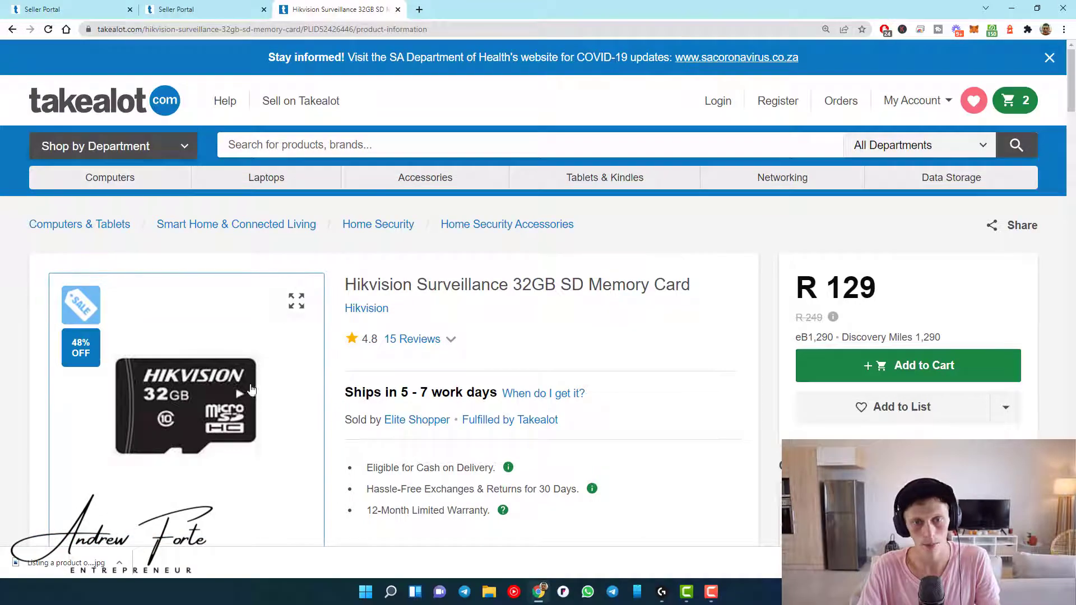
scroll(244, 361, "down", 3)
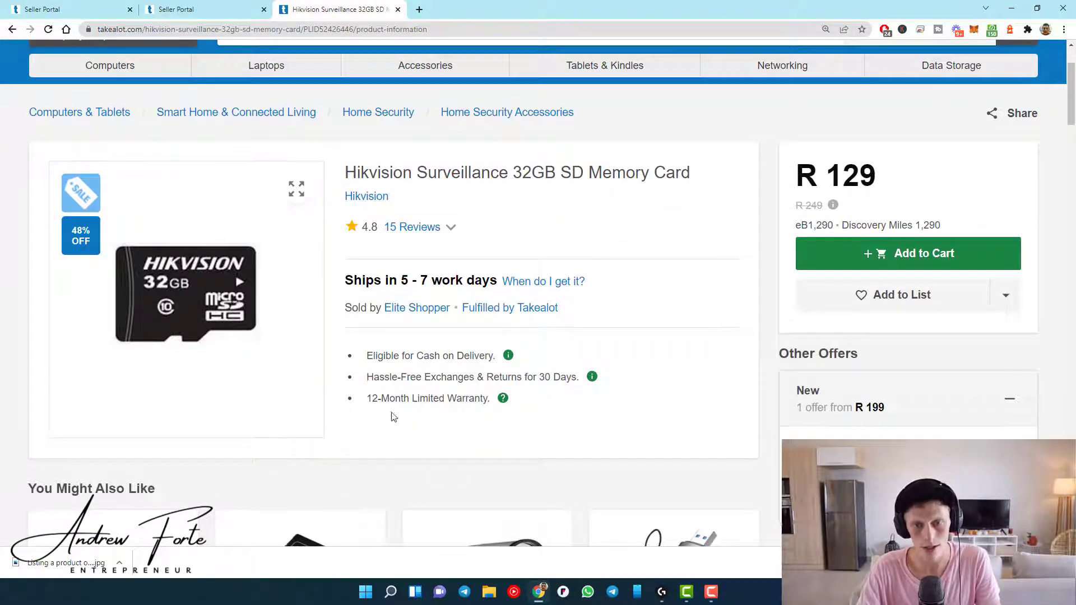
scroll(396, 409, "down", 6)
scroll(252, 319, "up", 8)
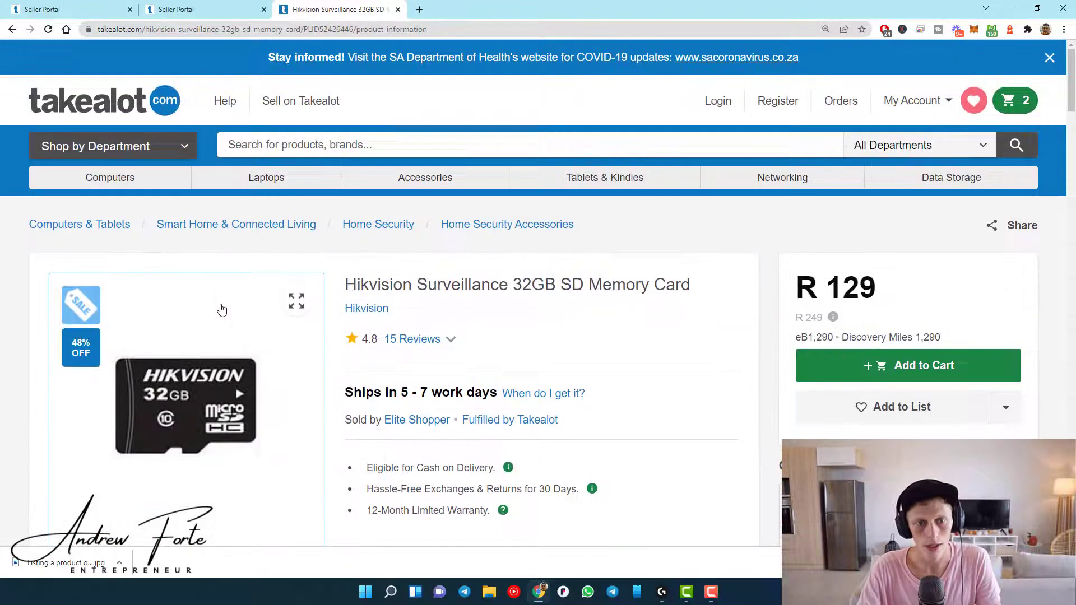
scroll(249, 360, "down", 2)
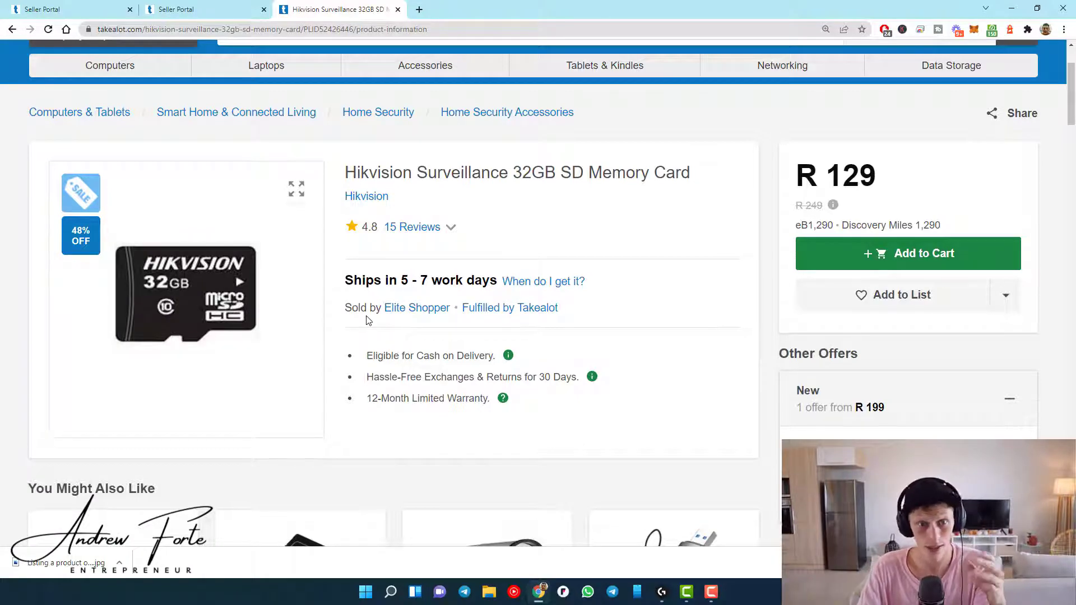
scroll(204, 256, "up", 1)
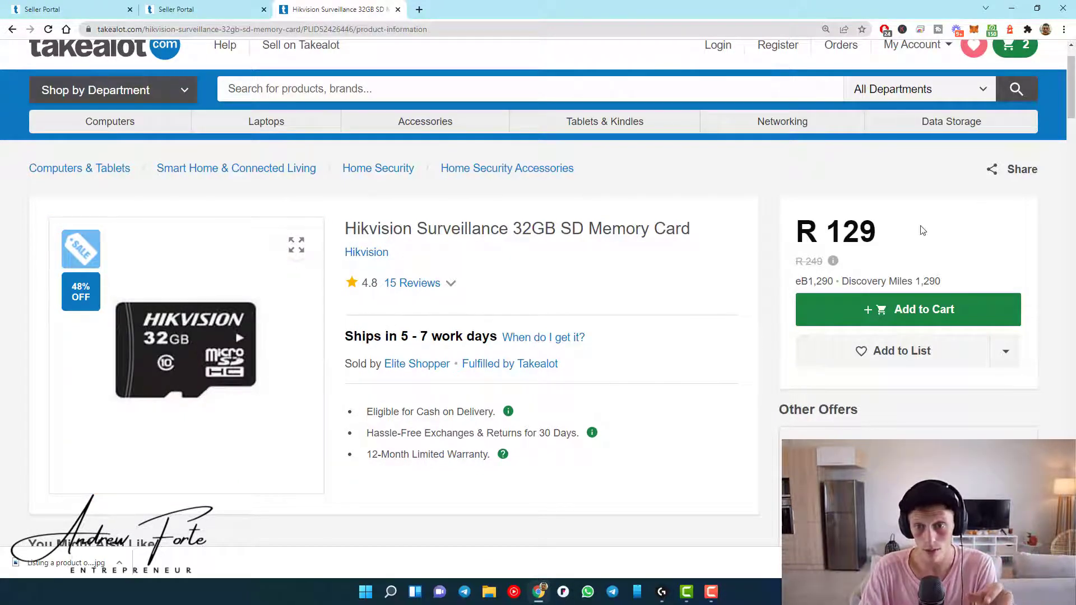
scroll(832, 255, "down", 7)
scroll(836, 307, "up", 3)
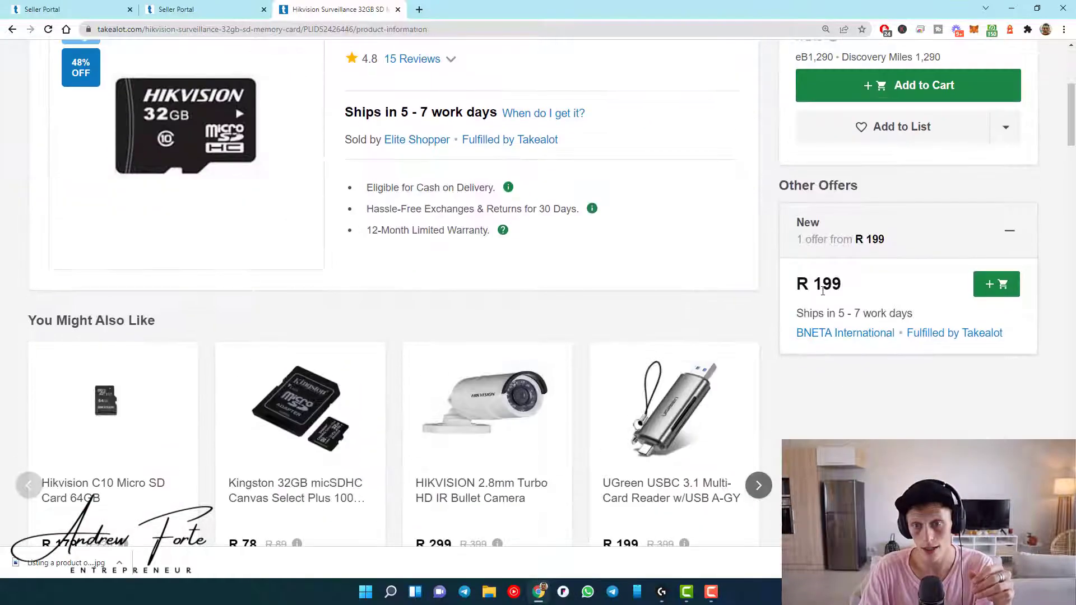
scroll(822, 291, "up", 5)
Step: Copy the barcode from the product information of the Hikvision 32GB memory card listing
left_click(208, 10)
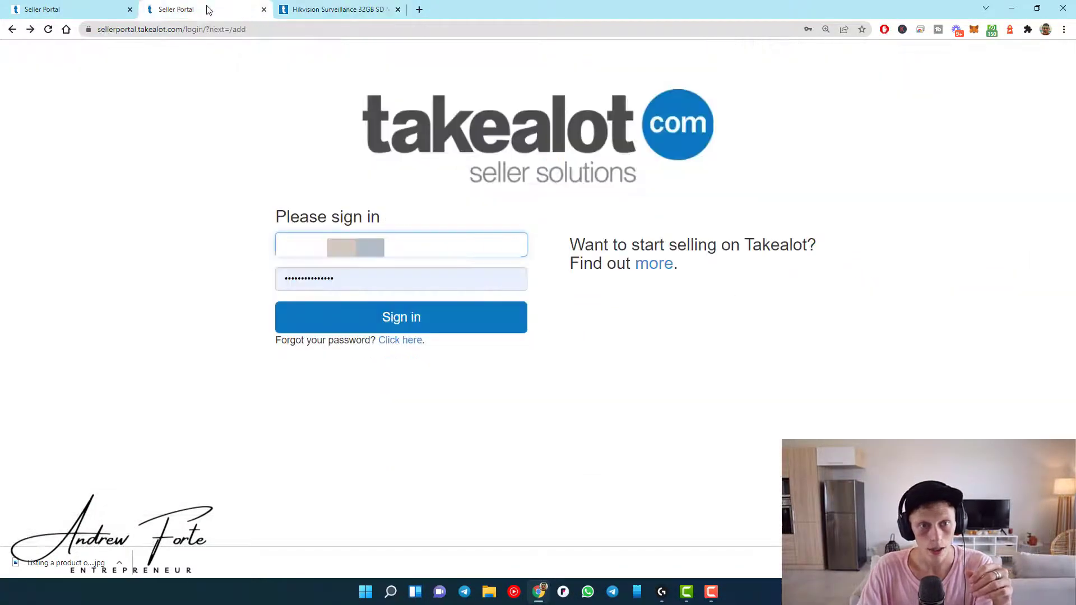
left_click(336, 10)
scroll(278, 259, "down", 8)
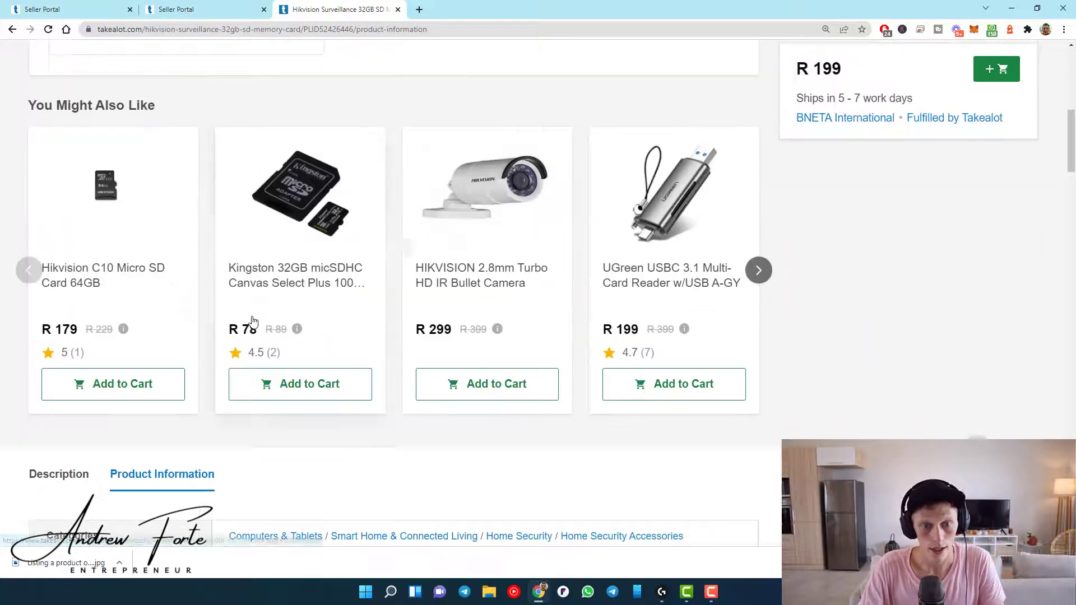
scroll(252, 321, "down", 4)
double_click(268, 438)
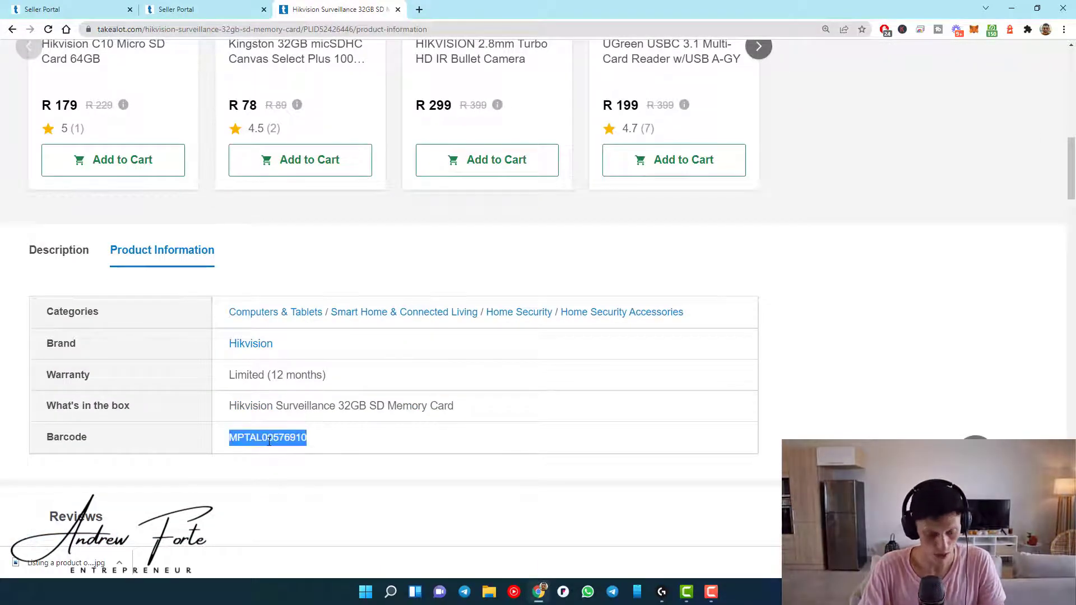
left_click(76, 253)
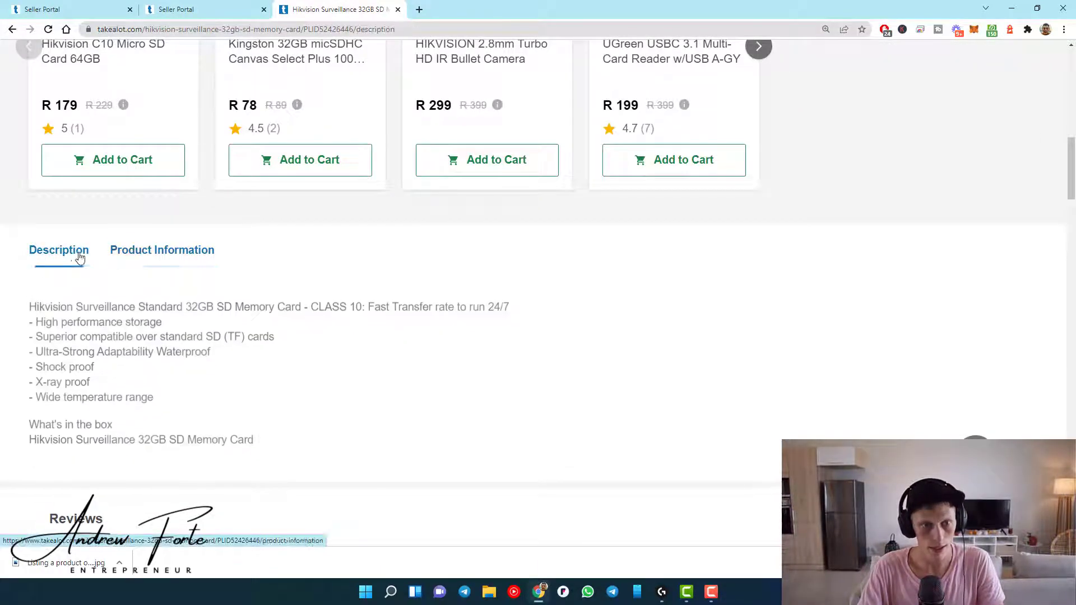
left_click(156, 250)
double_click(279, 437)
key("ctrl+c")
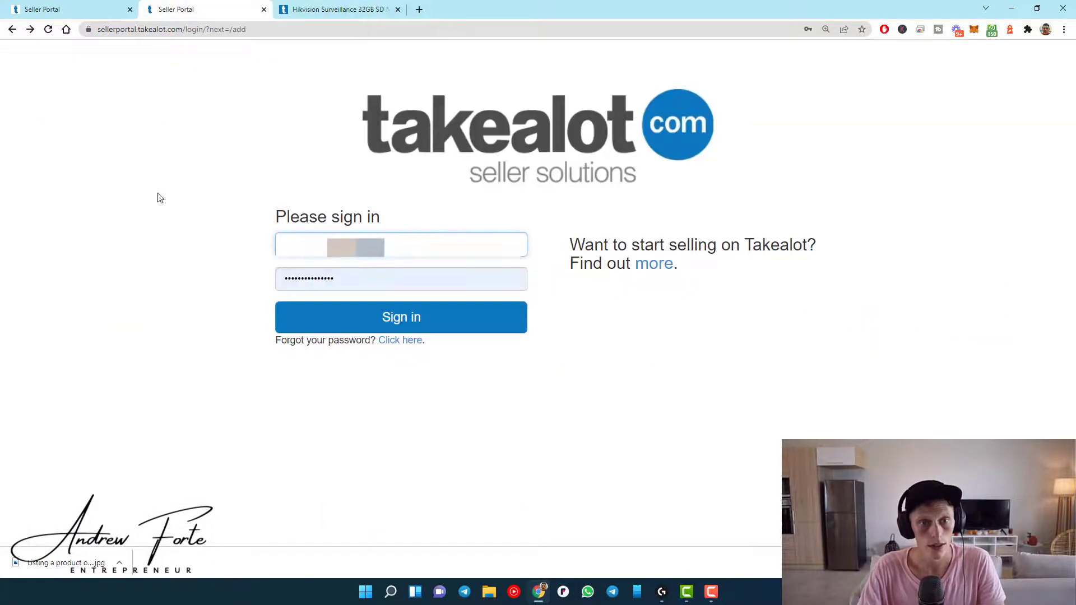
Step: Search the Takealot catalogue in the Seller Portal for barcode MPTAL00576910 across all departments
left_click(23, 7)
mouse_move(95, 154)
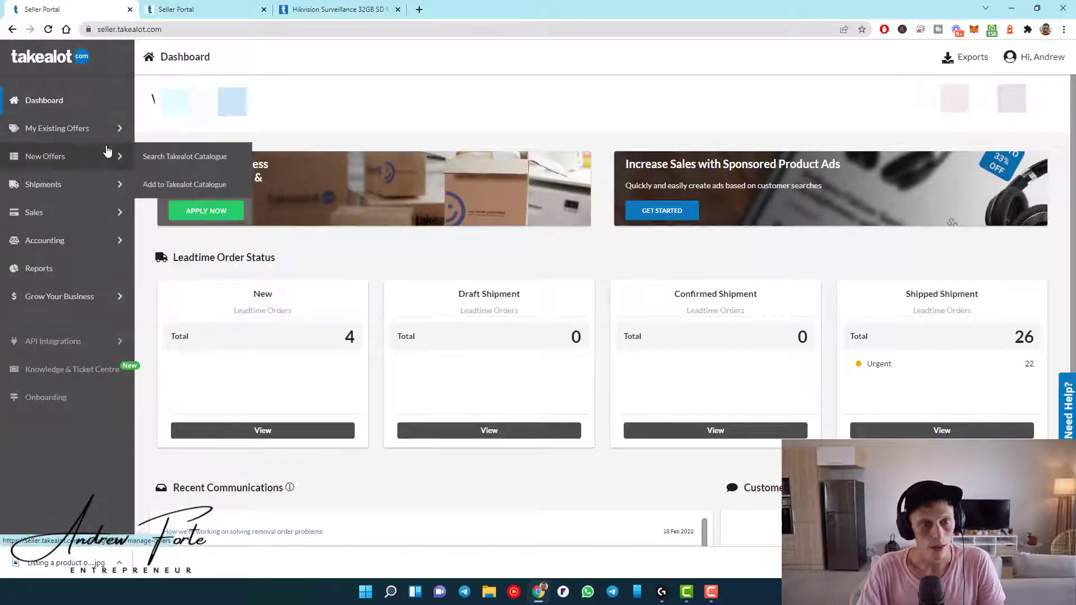
left_click(156, 159)
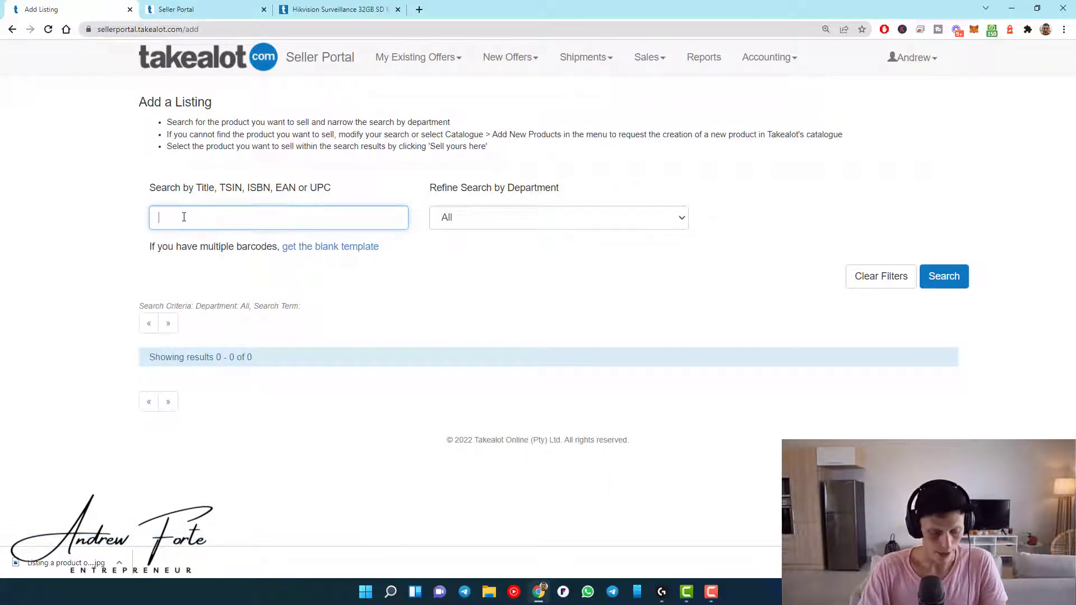
key("ctrl+v")
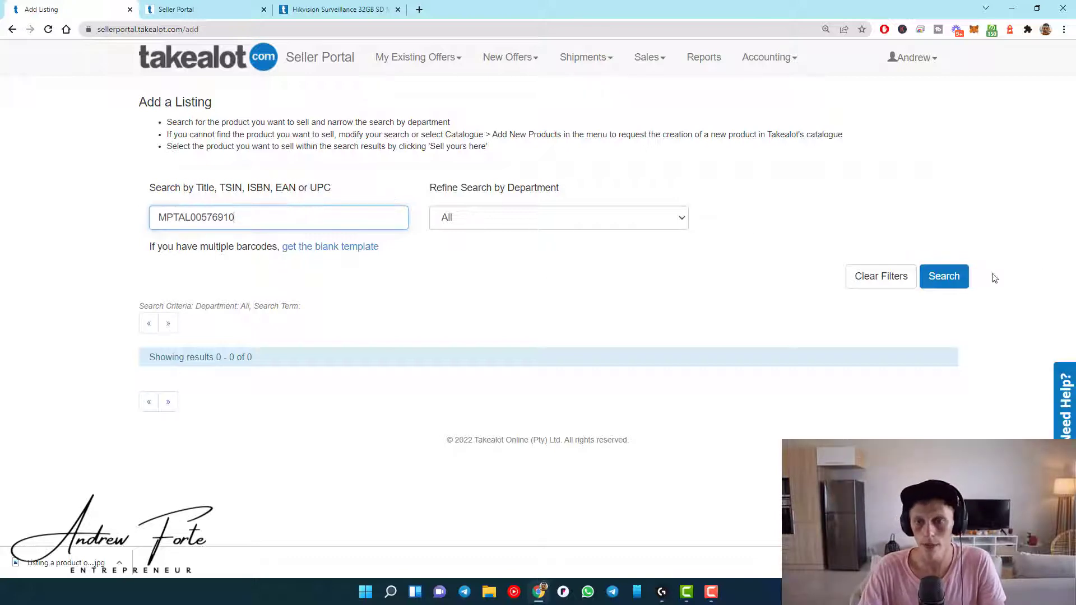
left_click(945, 277)
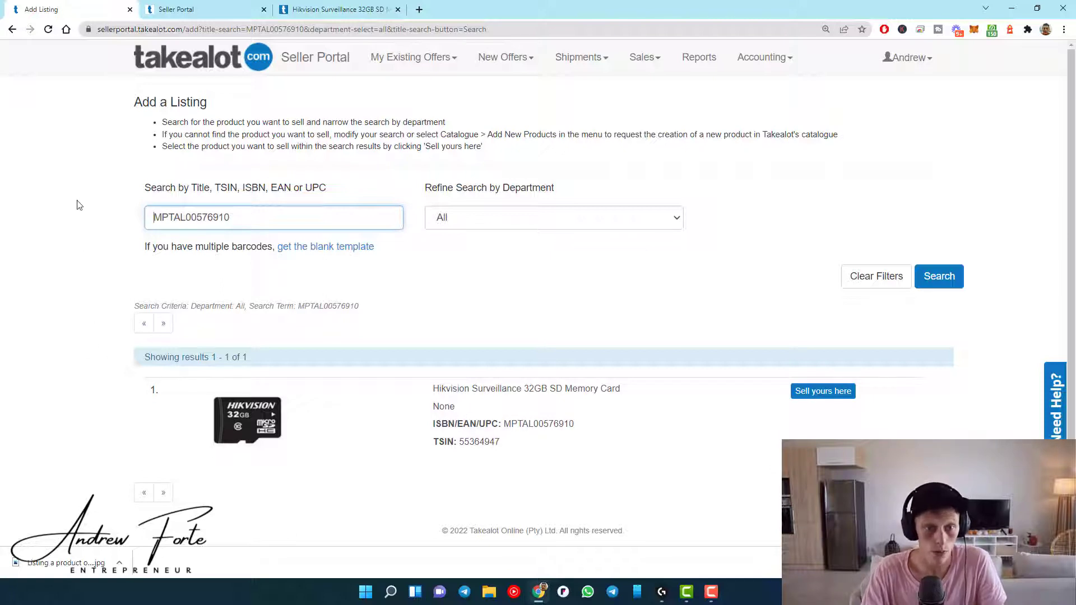
Step: Return to the seller dashboard and start a new single-product submission to the Takealot catalogue
left_click(11, 29)
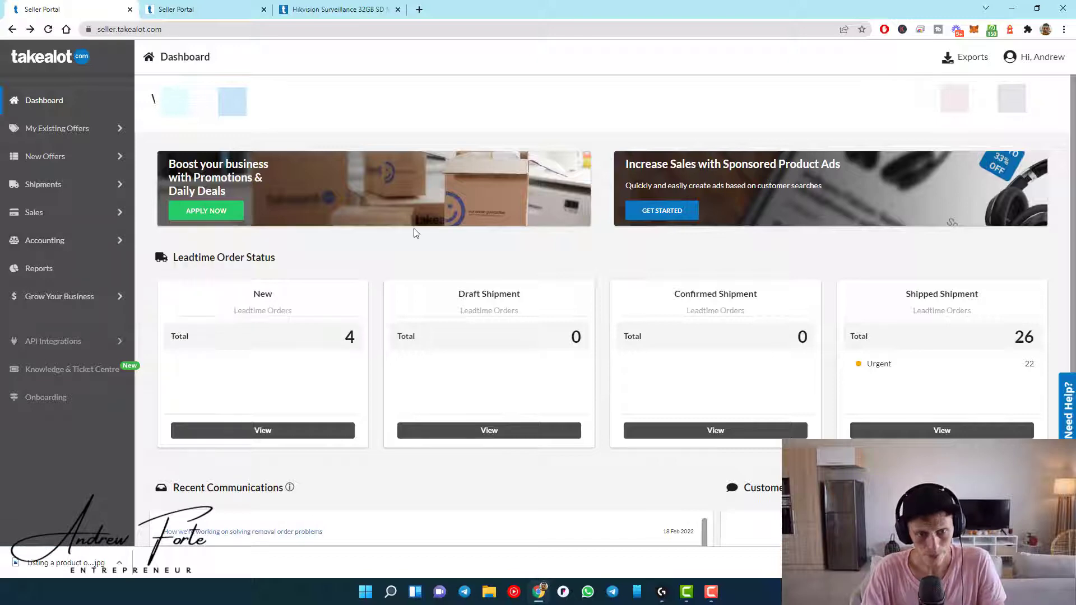
mouse_move(114, 157)
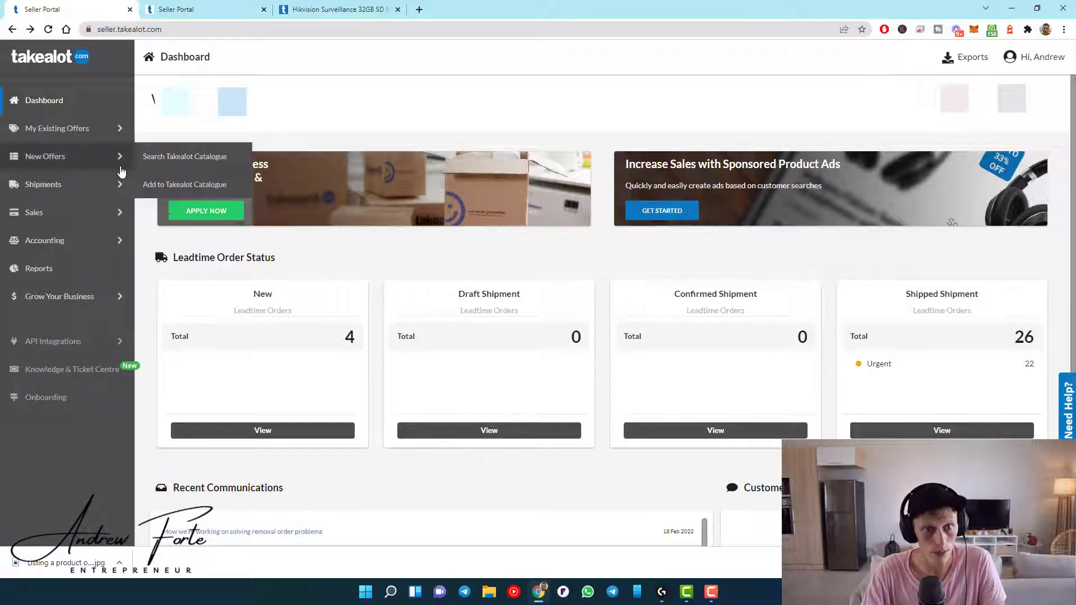
left_click(173, 186)
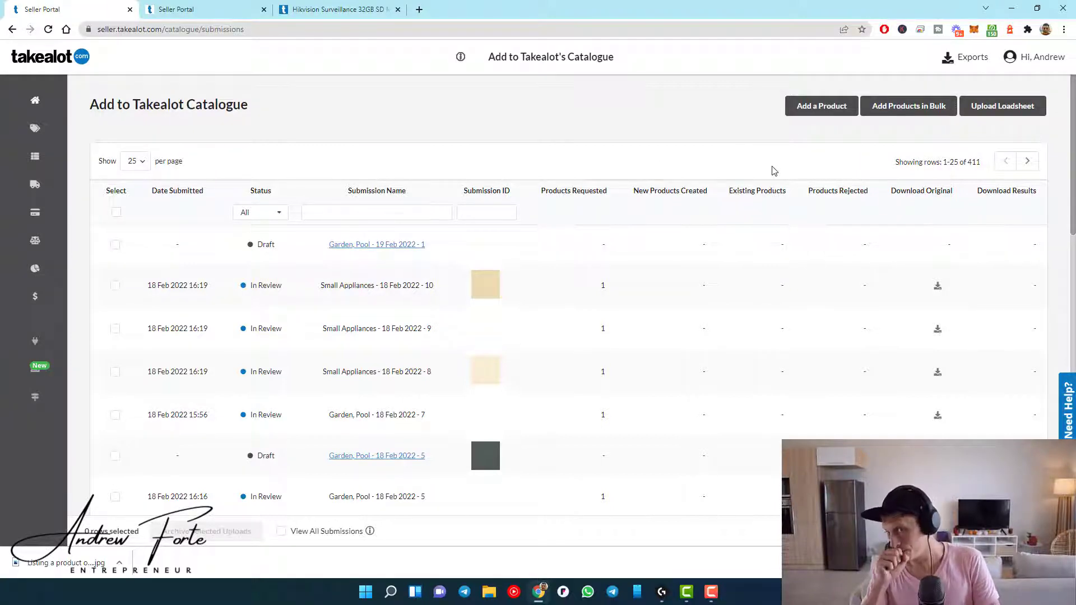
left_click(812, 108)
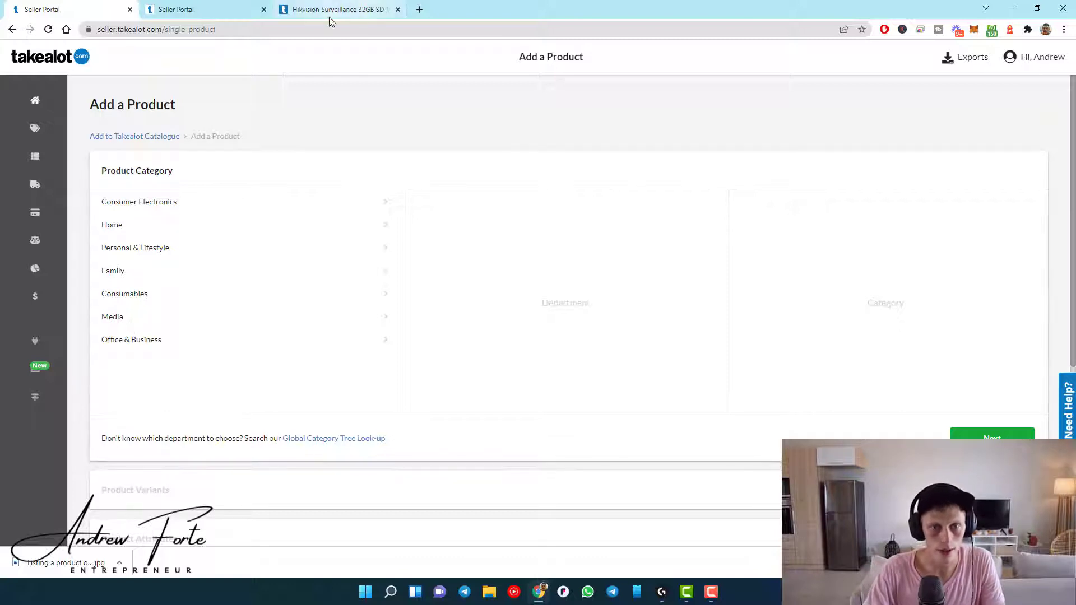
left_click(147, 210)
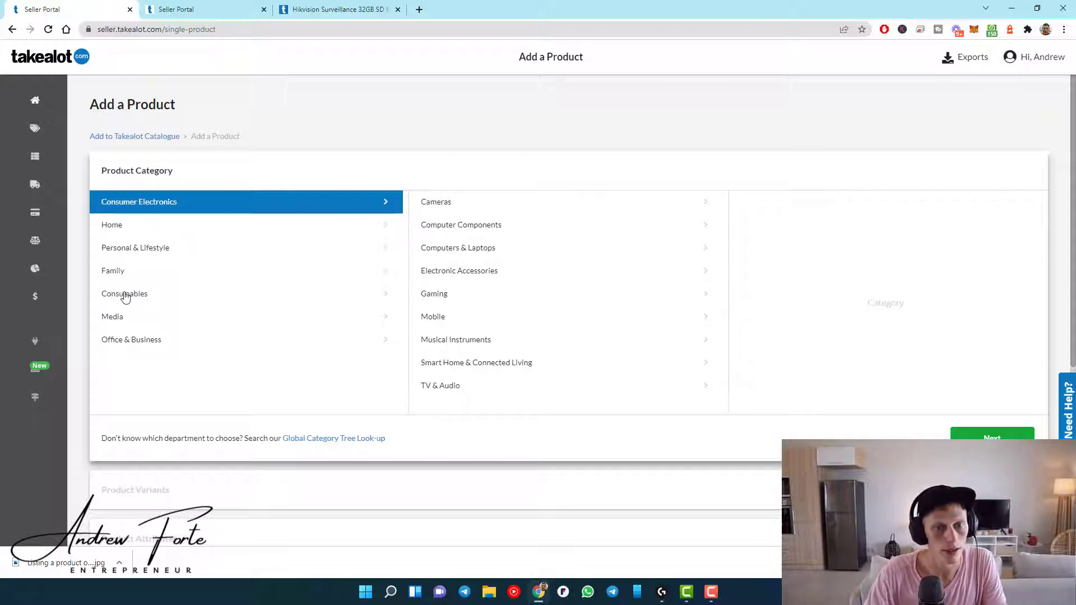
left_click(129, 249)
scroll(459, 261, "down", 1)
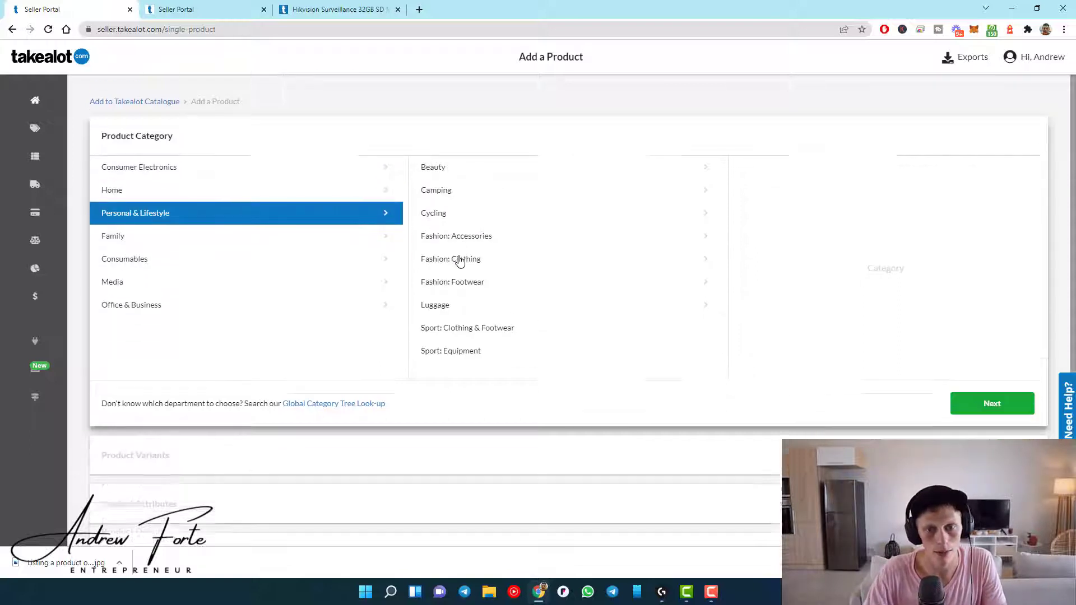
left_click(114, 283)
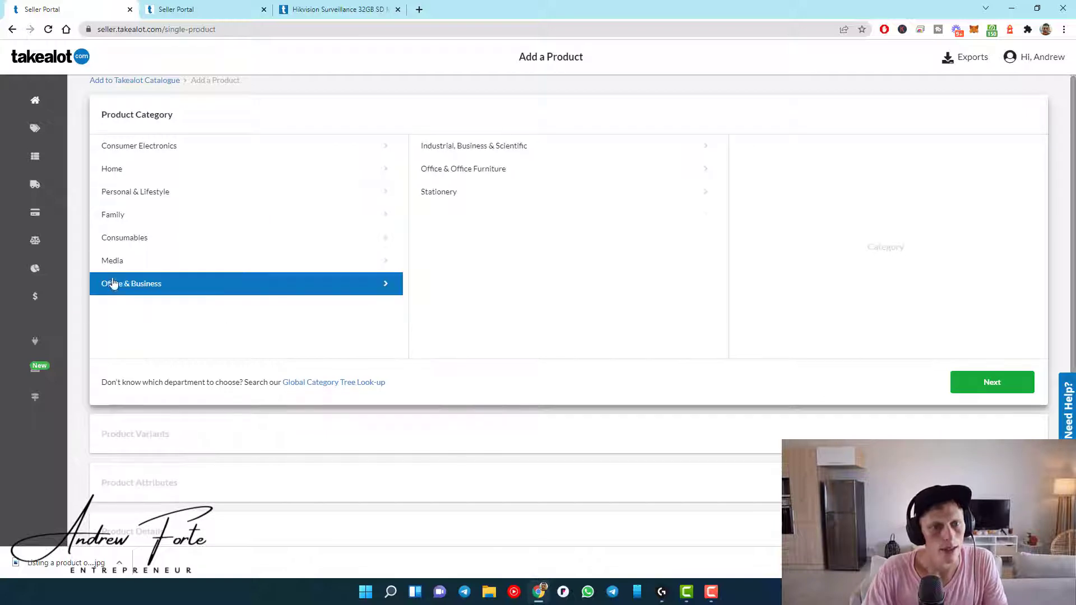
Step: Set the product category to Consumer Electronics > Electronic Accessories > Memory Cards, searching categories for "mem", and continue to the variants
left_click(130, 147)
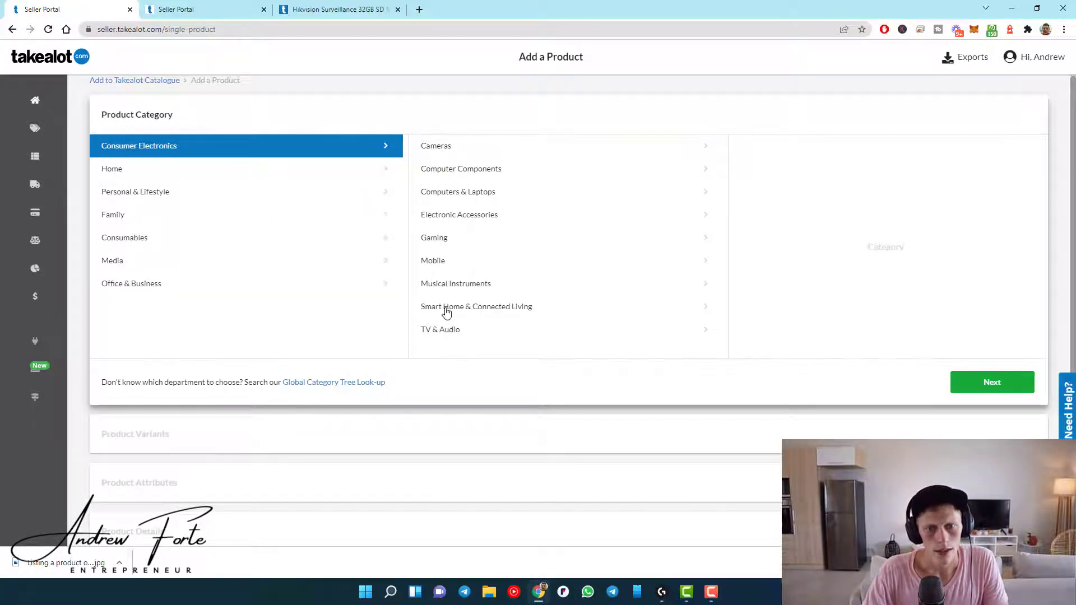
left_click(450, 221)
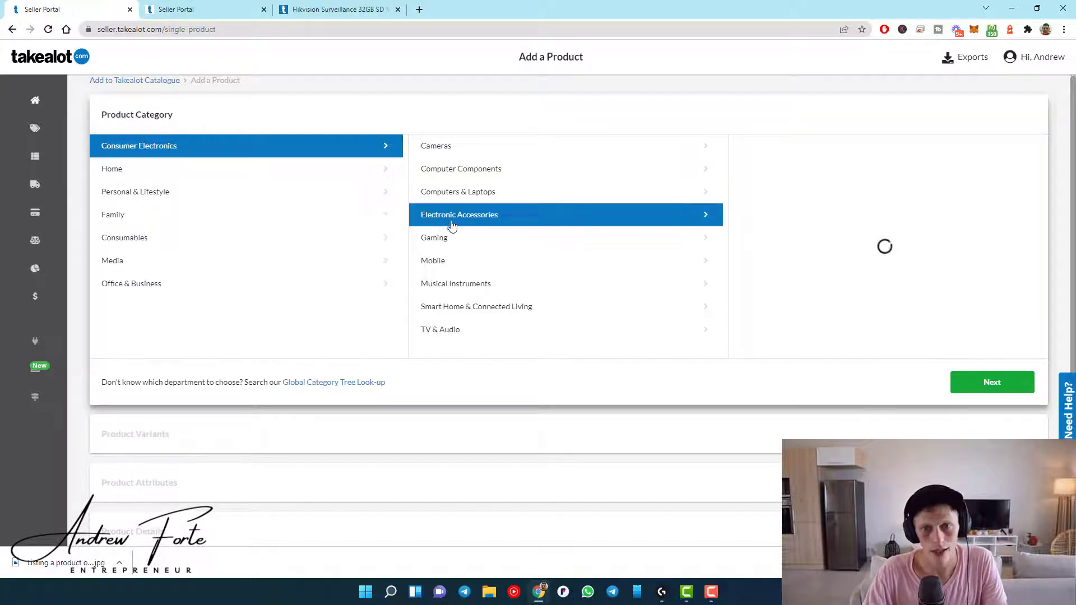
left_click(821, 156)
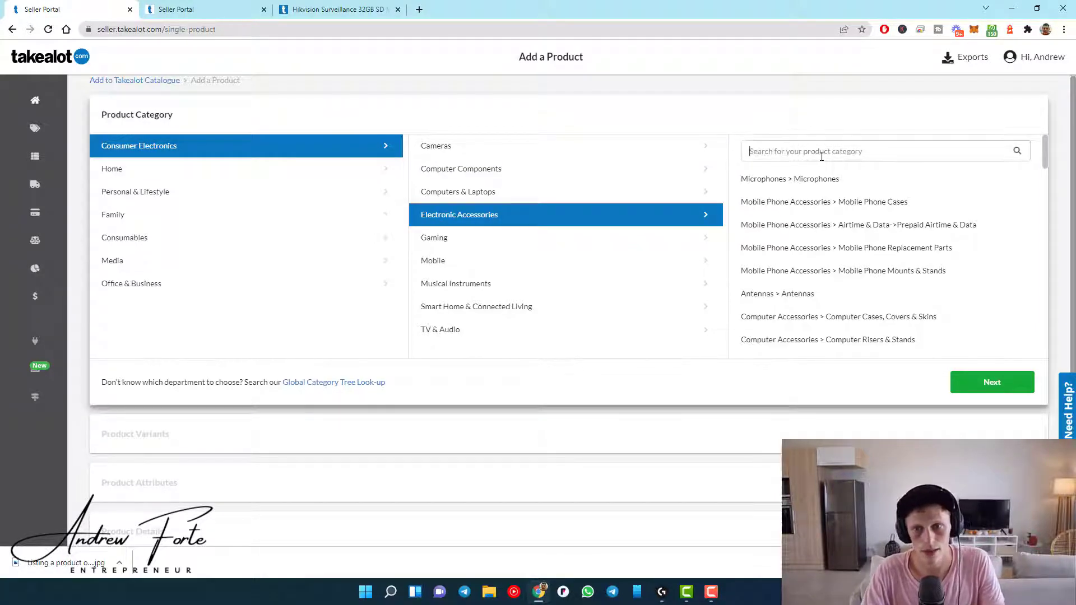
type("c")
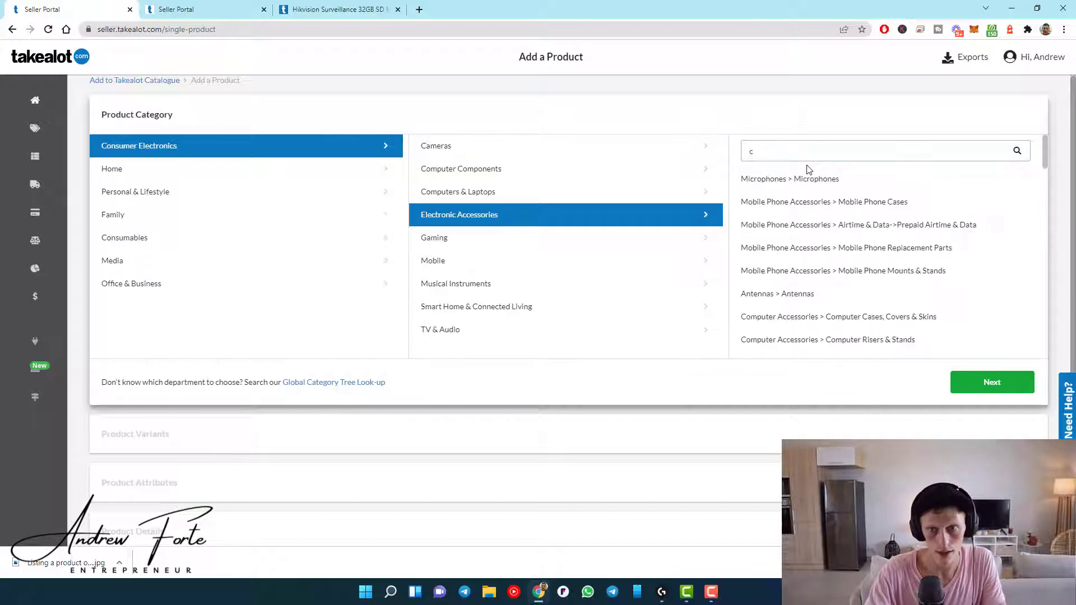
key("BackSpace")
type("mem")
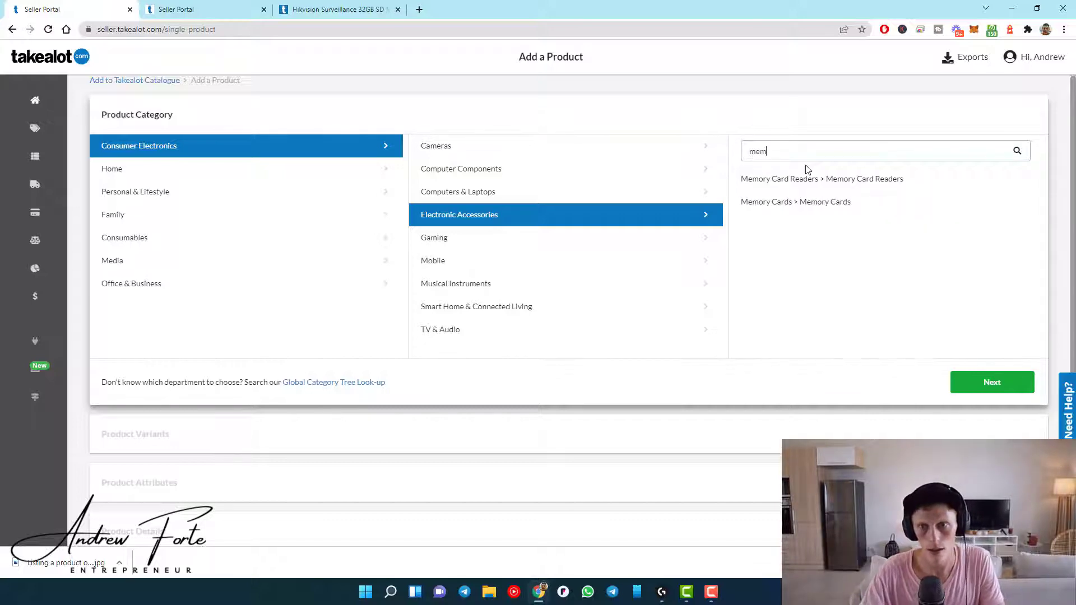
left_click(794, 202)
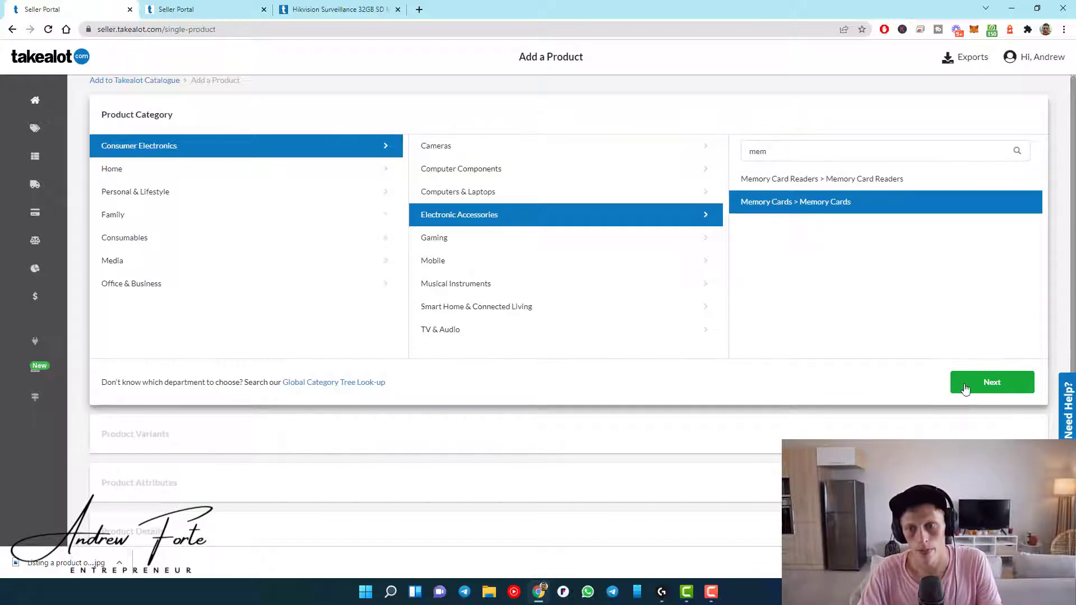
left_click(964, 388)
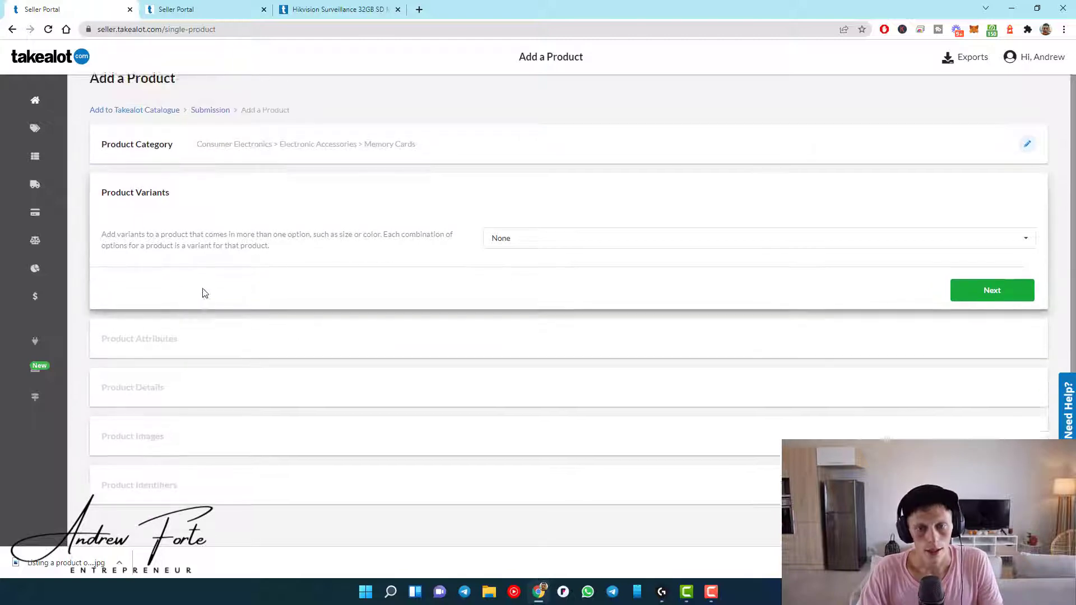
Step: Review the product variant options, keep None, and continue to the product attributes
scroll(203, 291, "up", 1)
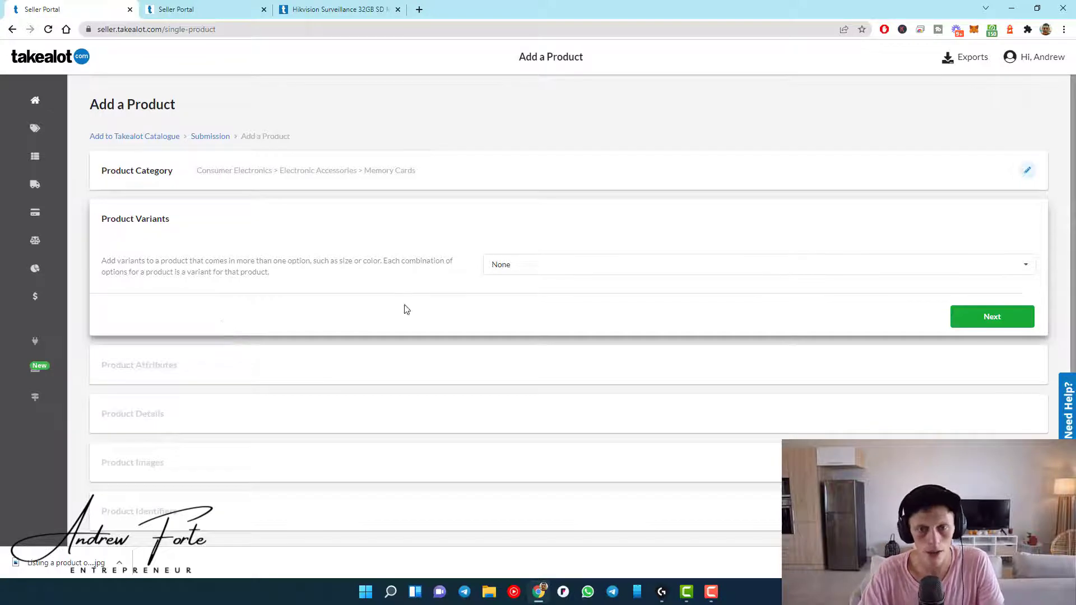
left_click(515, 267)
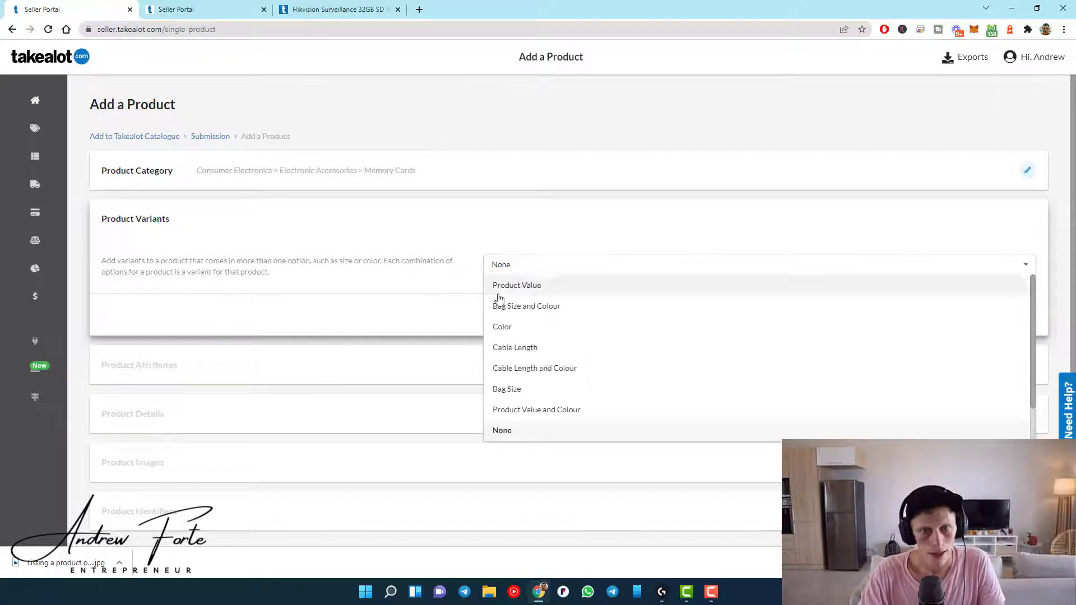
left_click(407, 303)
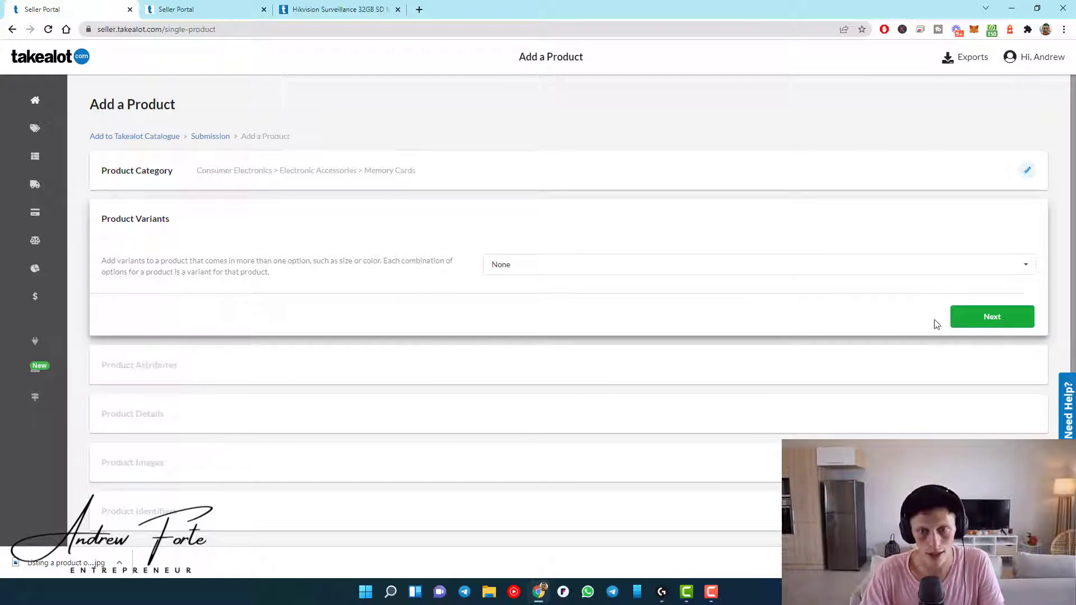
left_click(967, 316)
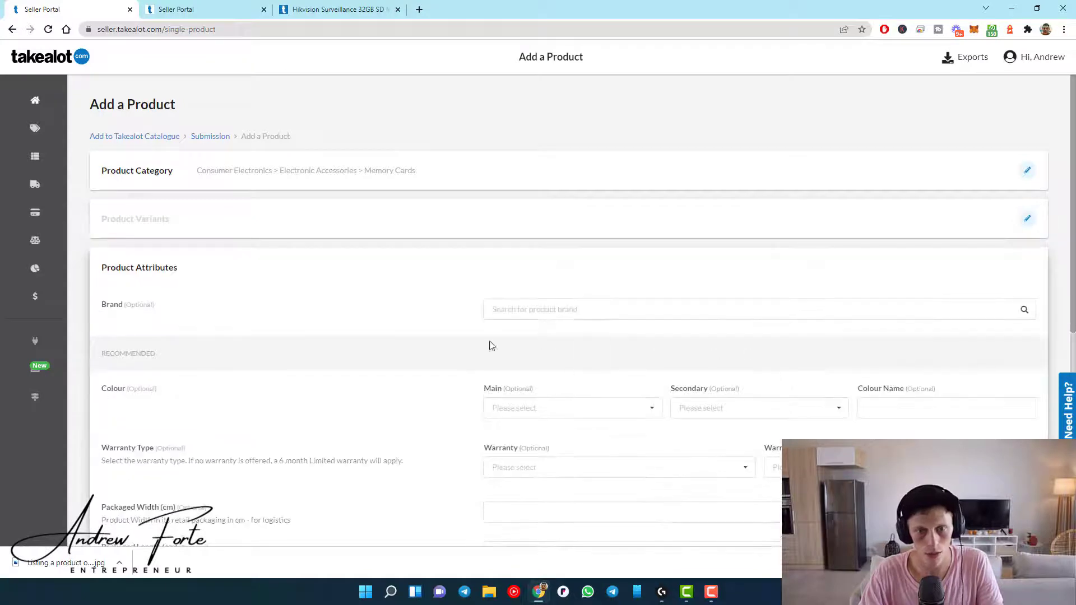
Step: Set the product brand to HIKVIISON, searching the brands for "Hik"
left_click(504, 310)
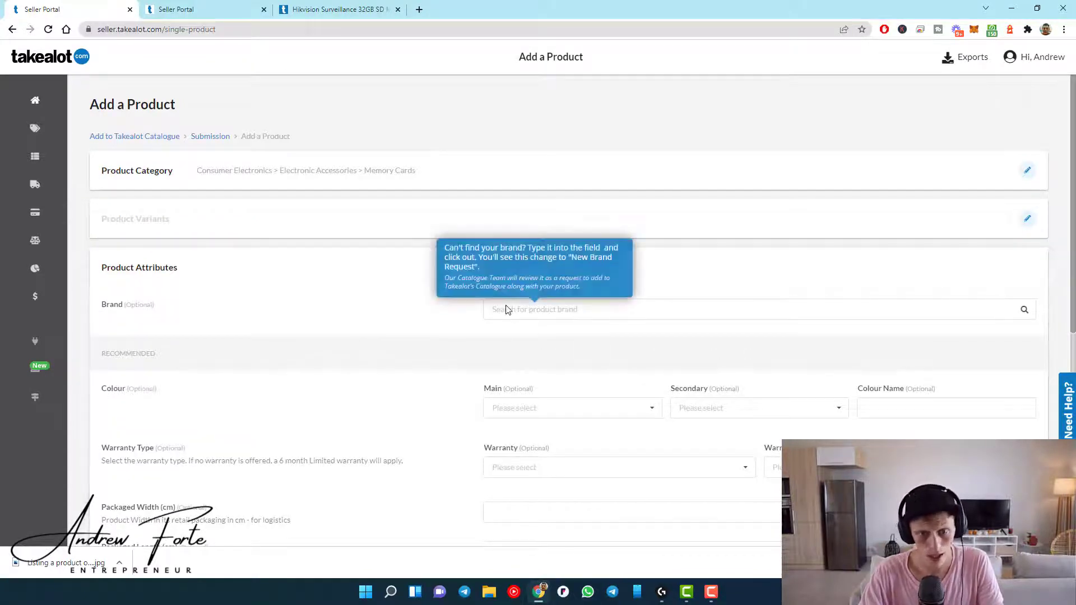
type("Hik")
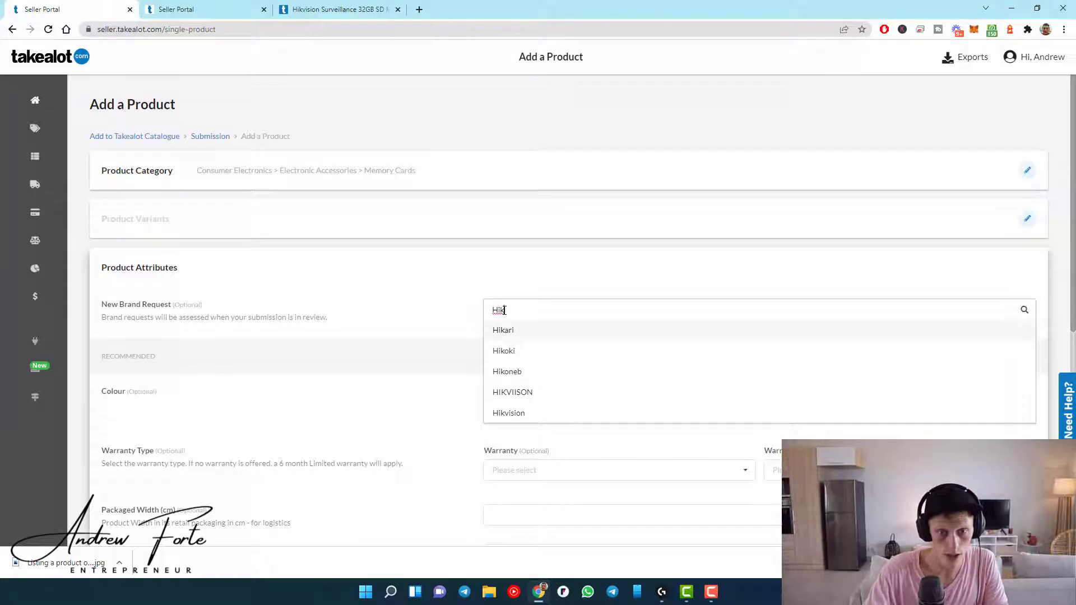
left_click(531, 392)
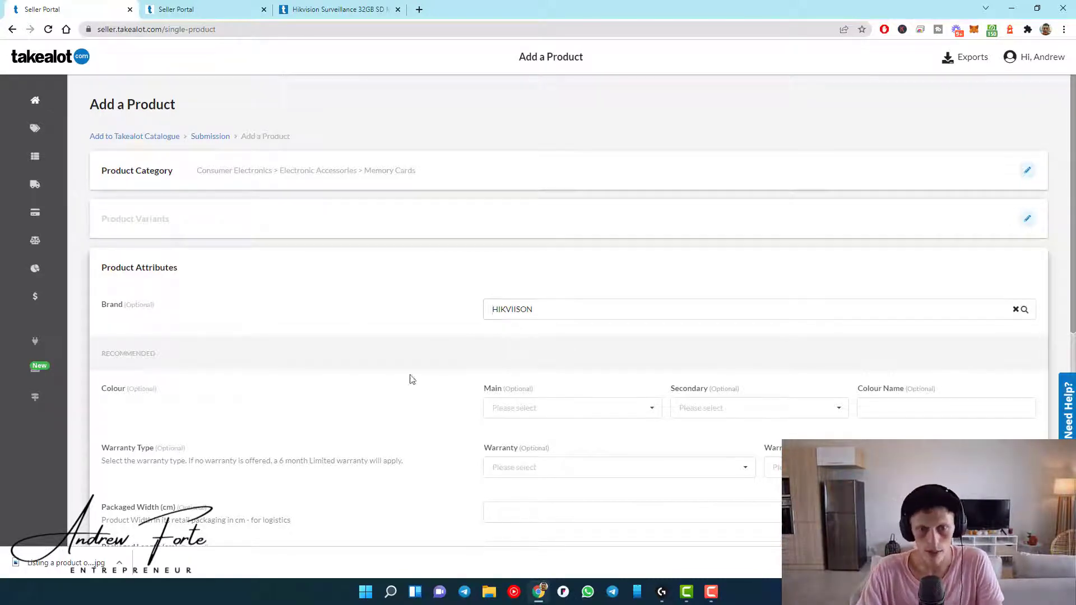
Step: Set the warranty type to Limited with a warranty period of 6
scroll(493, 353, "down", 2)
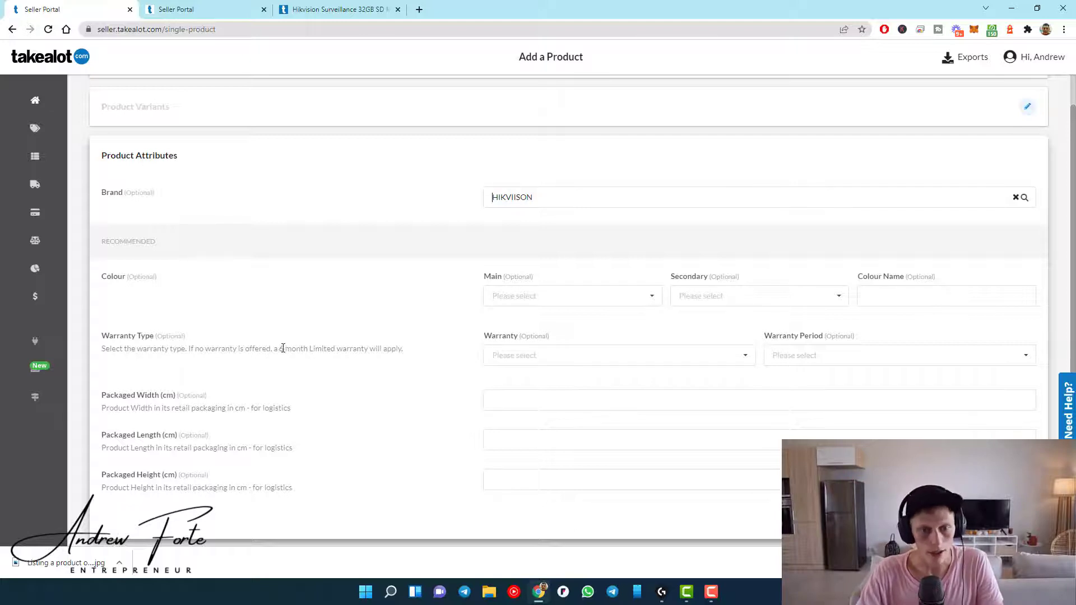
left_click(550, 355)
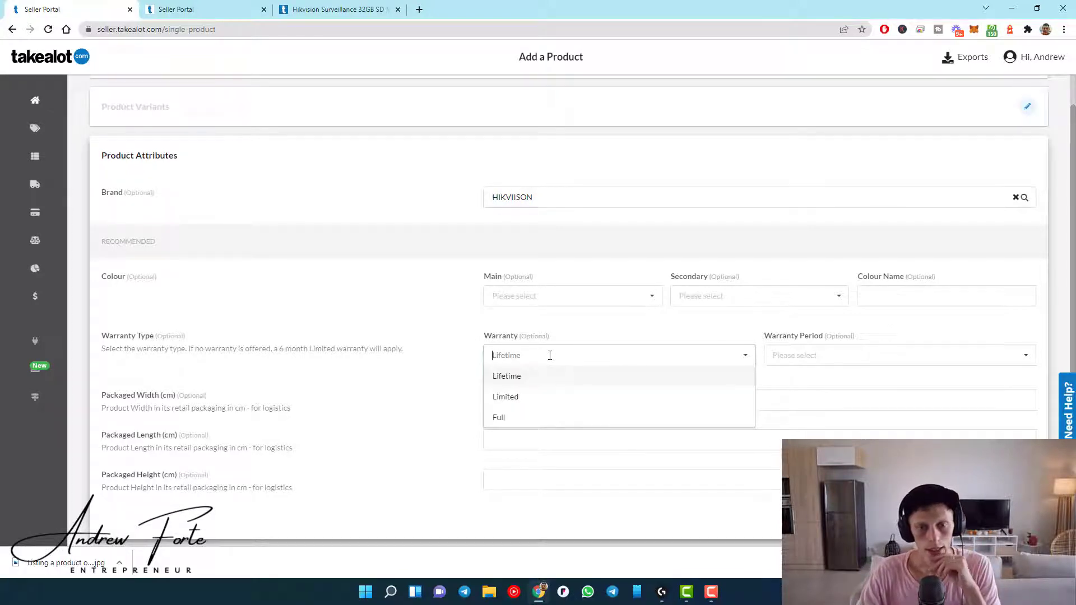
left_click(506, 397)
left_click(771, 354)
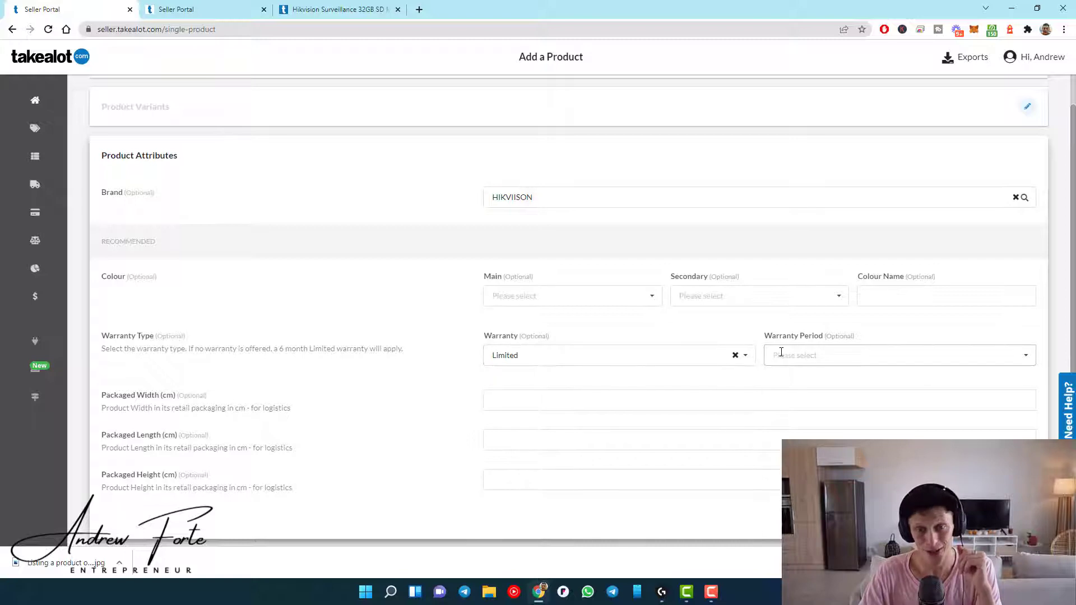
left_click(781, 379)
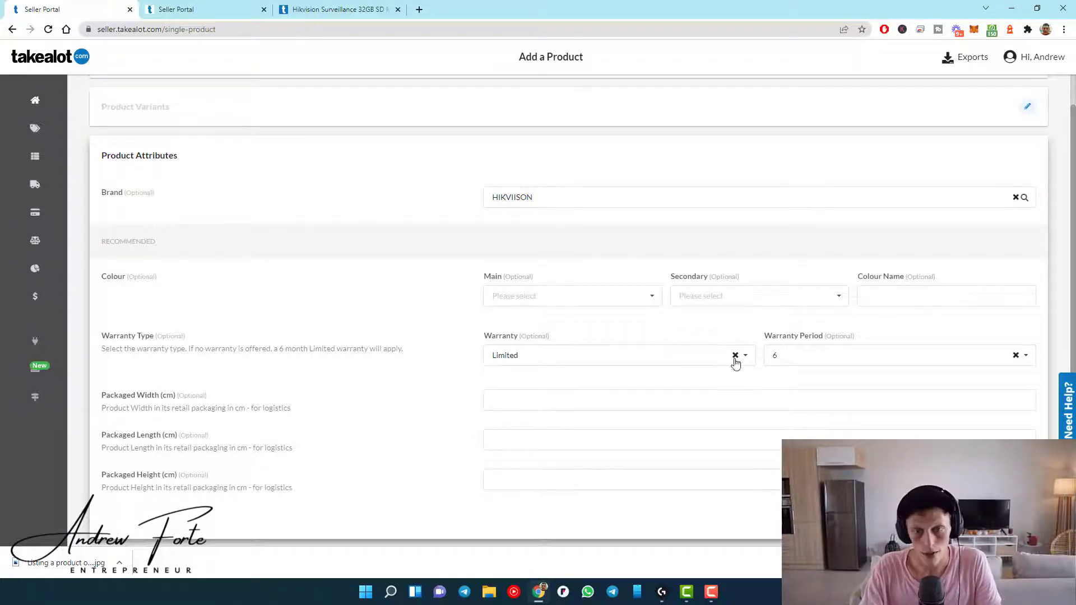
left_click(564, 393)
left_click(509, 355)
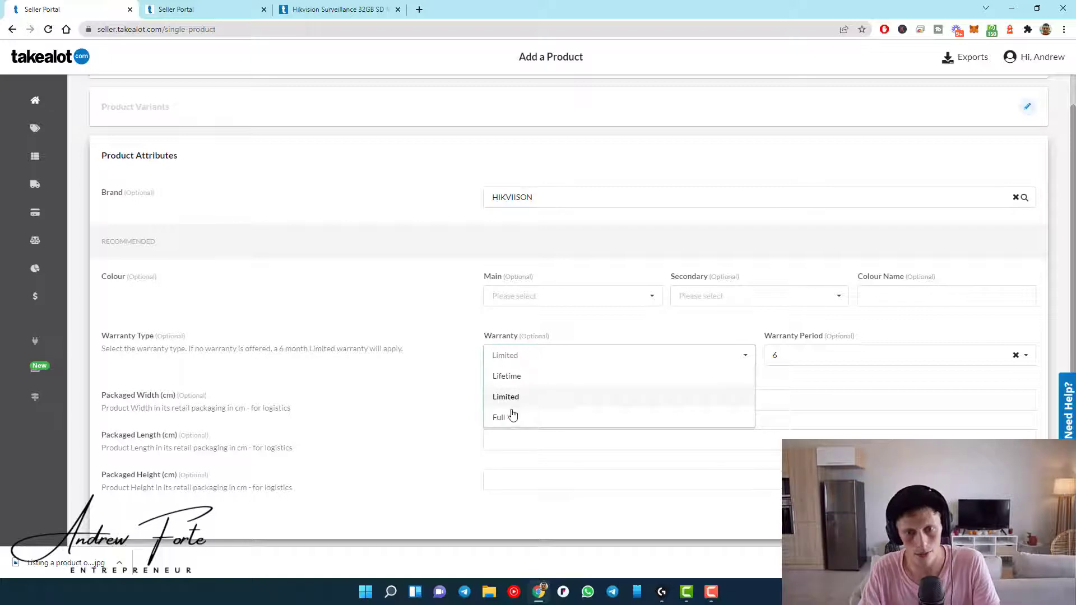
left_click(469, 409)
Step: Enter the packaged dimensions as 5 cm width, 5 cm length and 1 cm height
left_click(532, 405)
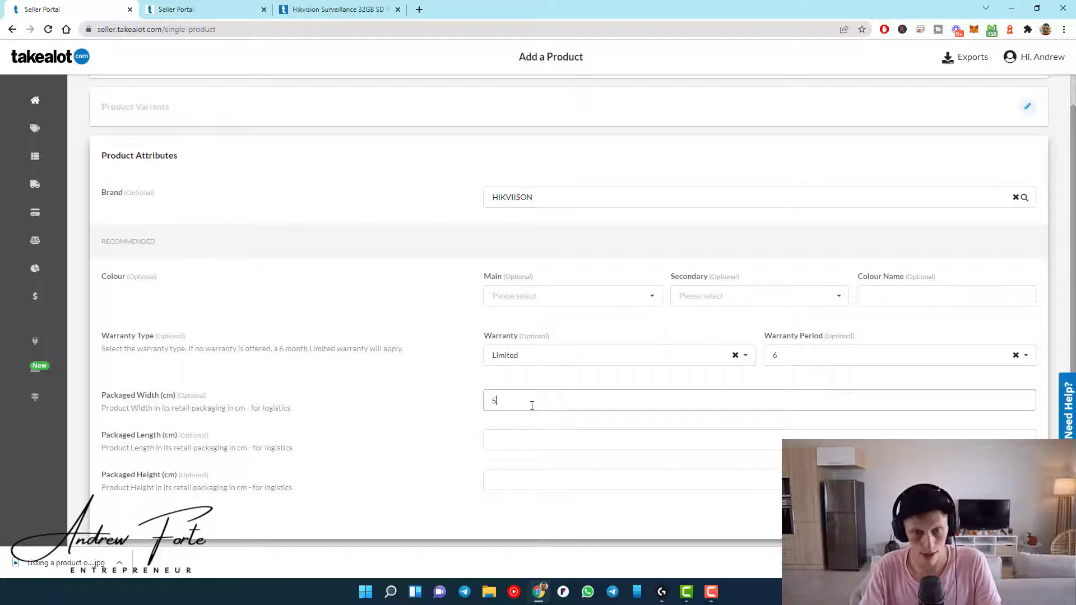
key("Tab")
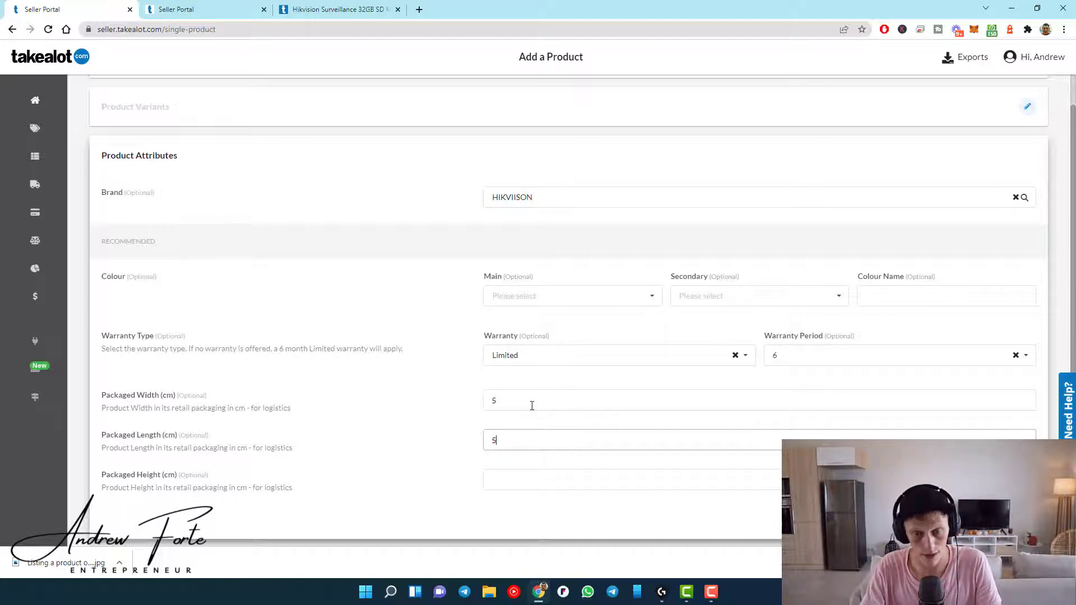
type("5")
key("Tab")
scroll(532, 405, "down", 3)
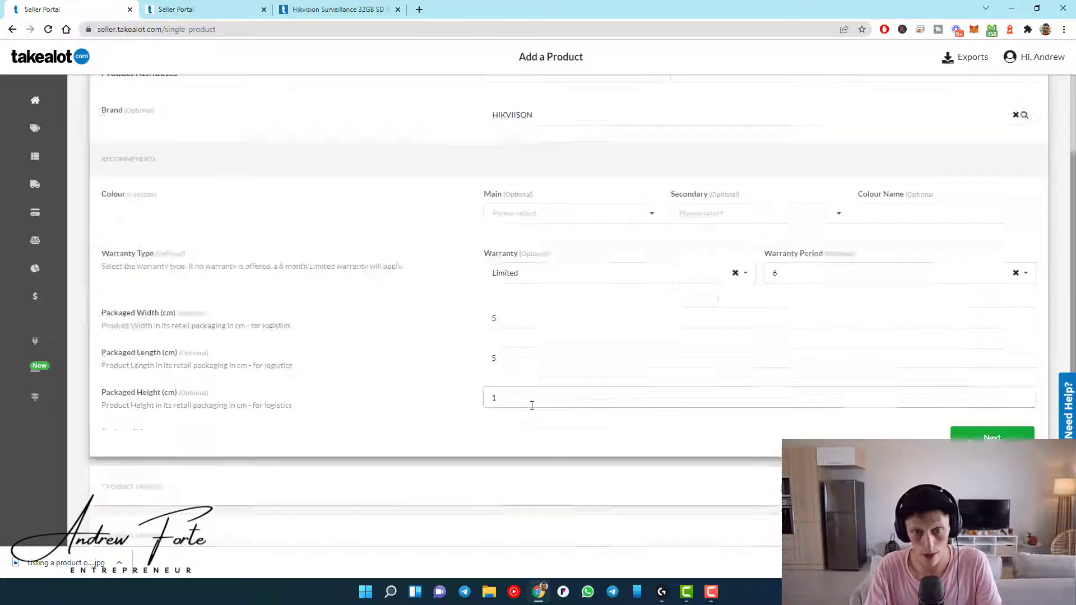
scroll(516, 404, "up", 2)
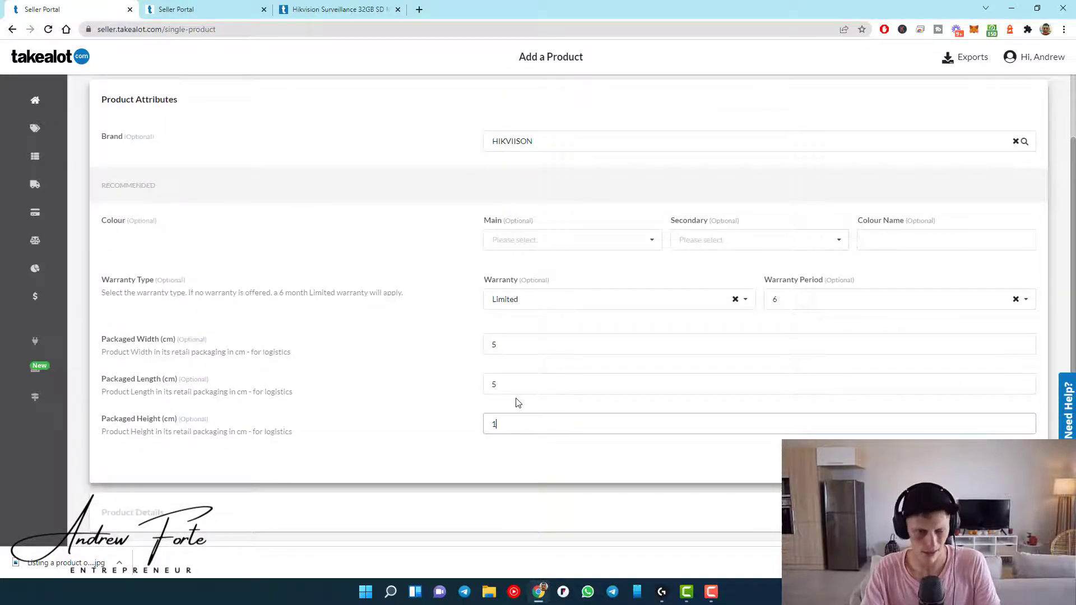
Step: Change the packaged length to 20 cm and continue to the product details
key("shift+Tab")
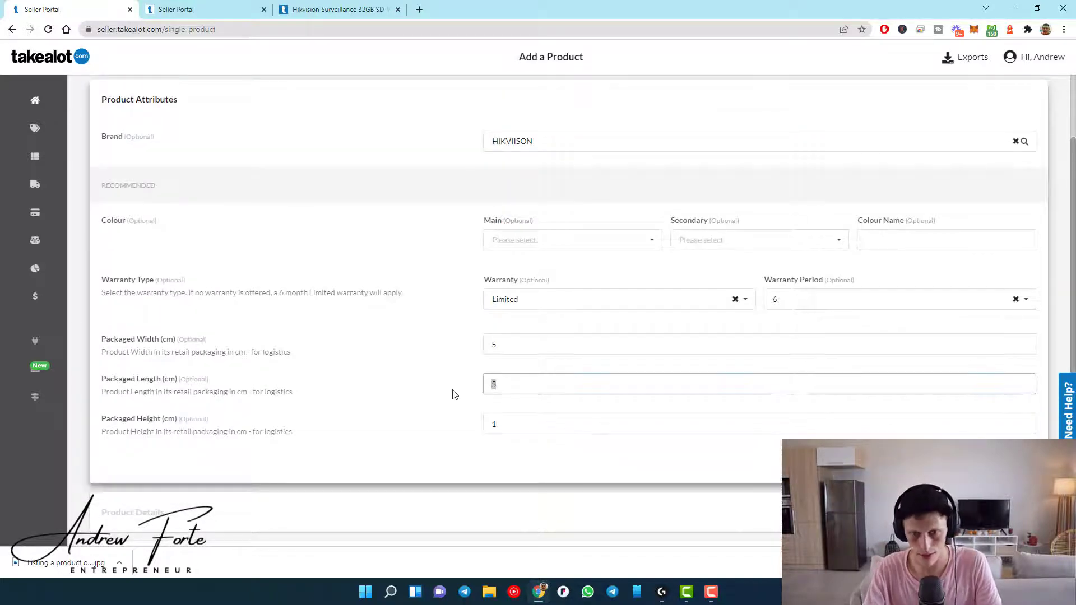
type("20")
scroll(522, 434, "down", 2)
left_click(992, 350)
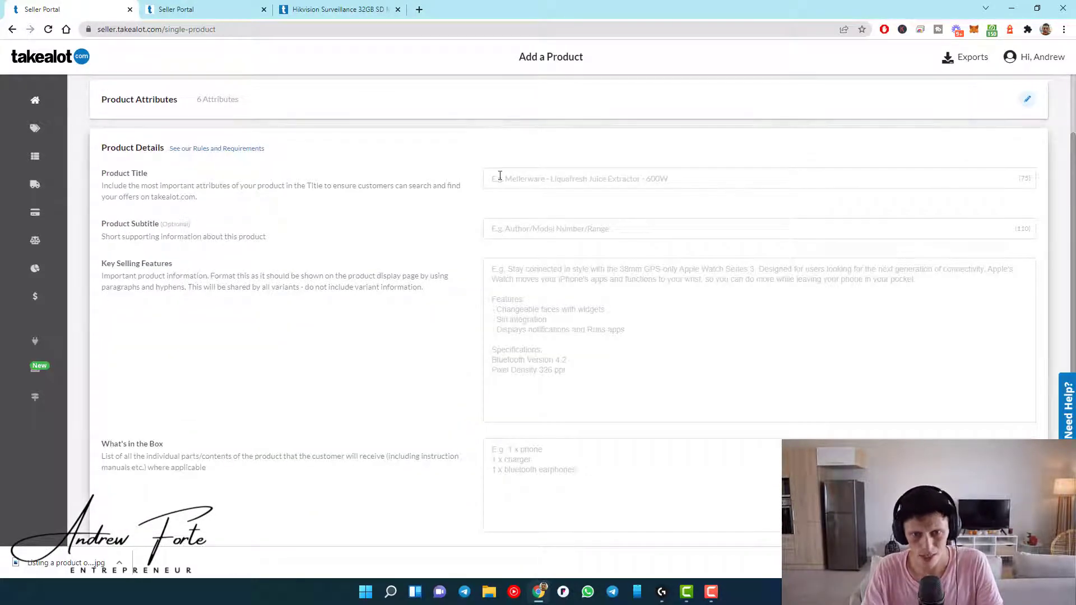
Step: Copy the title "Hikvision Surveillance 32GB SD Memory Card" from the existing Takealot listing into the Product Title
mouse_move(537, 259)
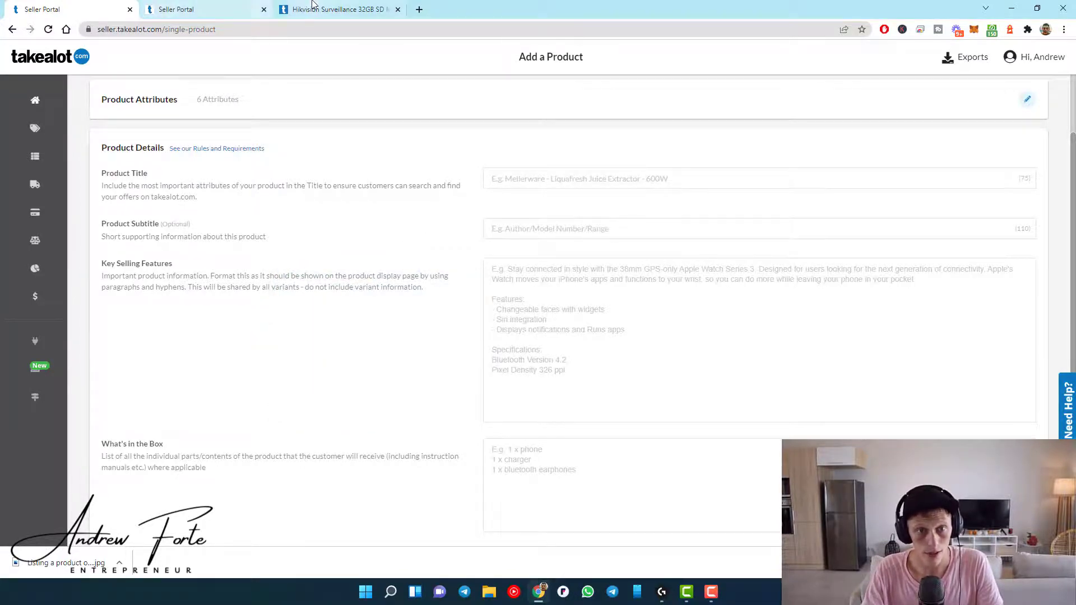
left_click(313, 7)
triple_click(393, 283)
key("ctrl+c")
key("ctrl+shift+Tab")
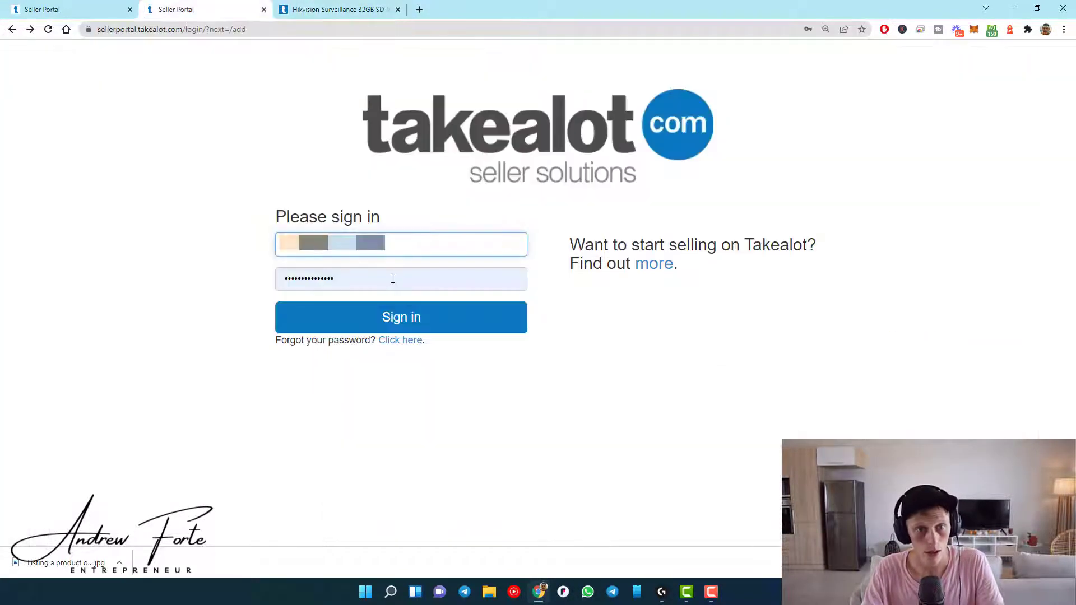
key("ctrl+shift+Tab")
left_click(520, 180)
key("ctrl+v")
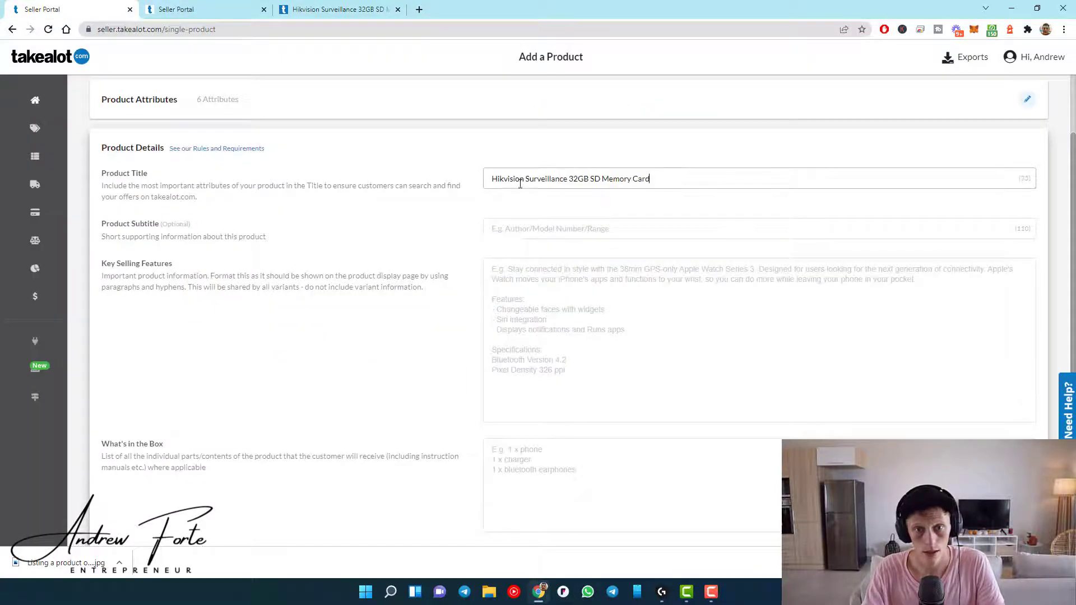
Step: Close the unused Seller Portal sign-in page and return to the product form
left_click(260, 11)
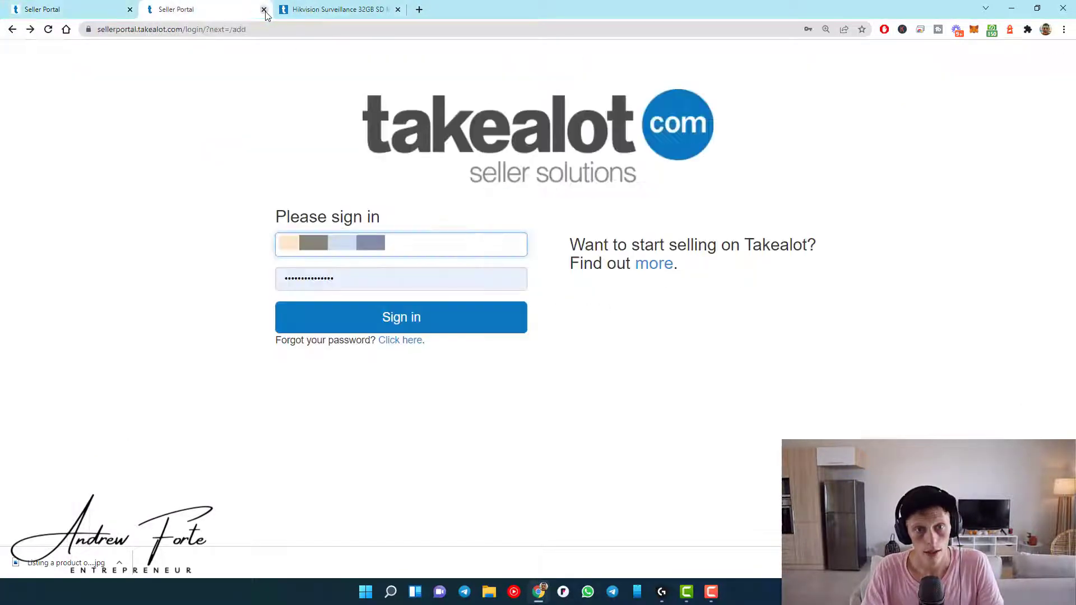
left_click(263, 10)
key("ctrl+Tab")
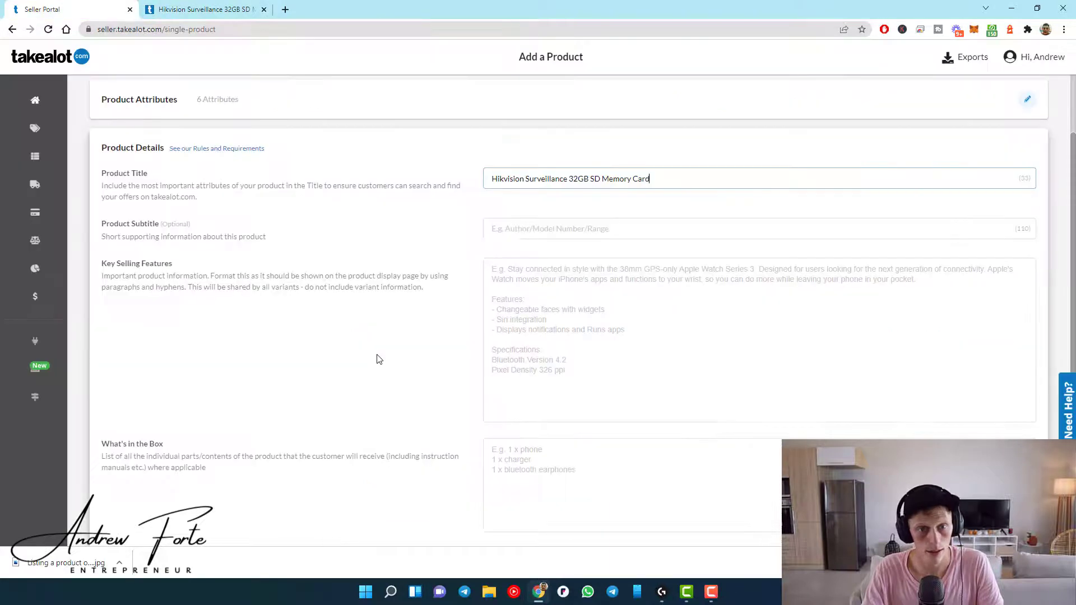
Step: Check the existing Hikvision memory card listing for a subtitle to match the optional Product Subtitle field
left_click(495, 227)
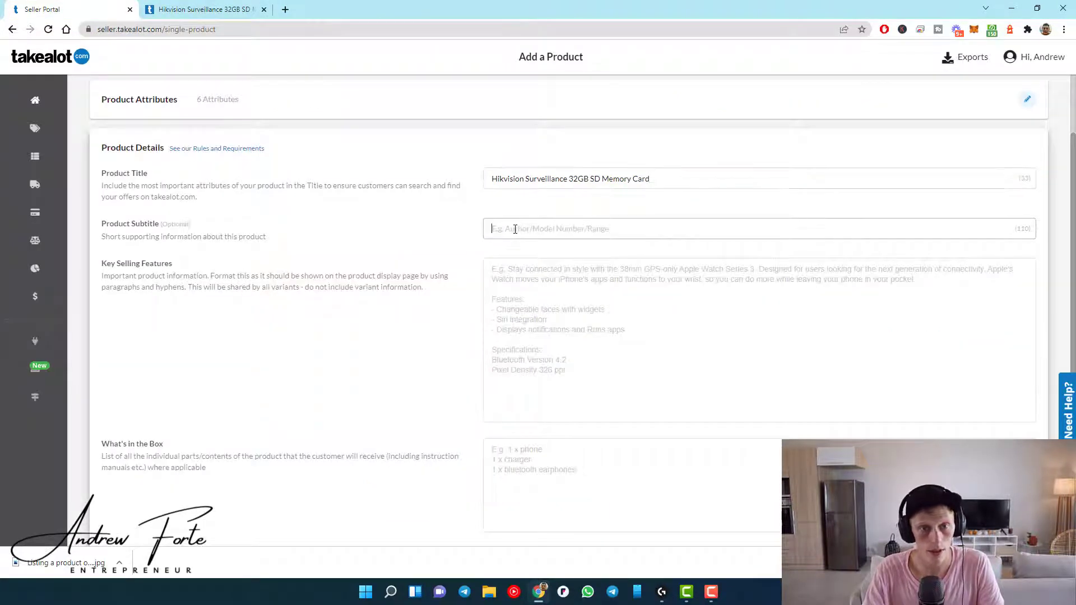
key("ctrl+Tab")
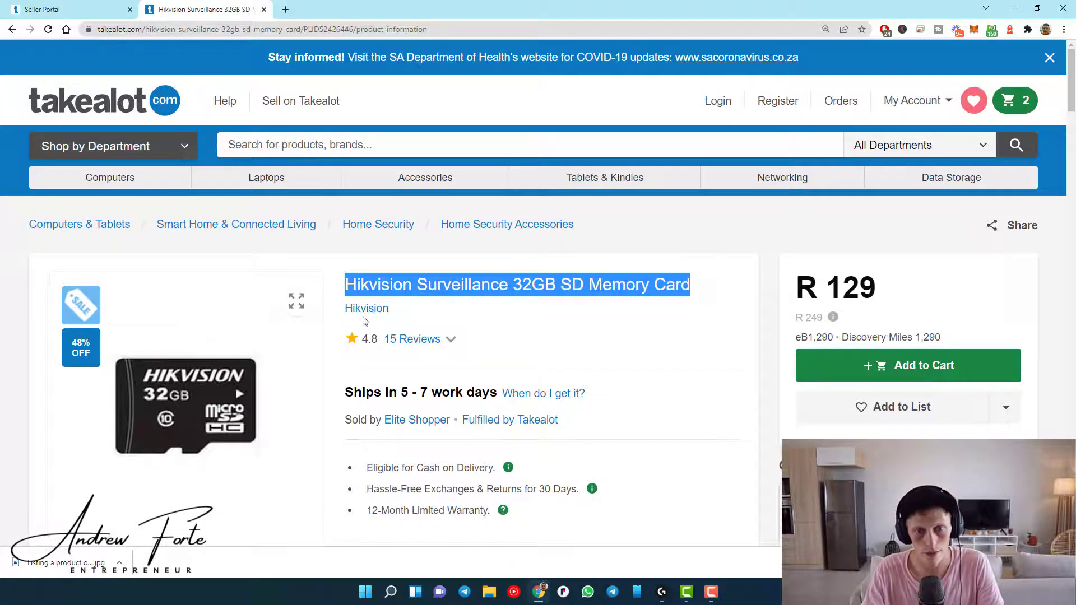
scroll(343, 213, "down", 3)
scroll(343, 212, "up", 3)
key("ctrl+Tab")
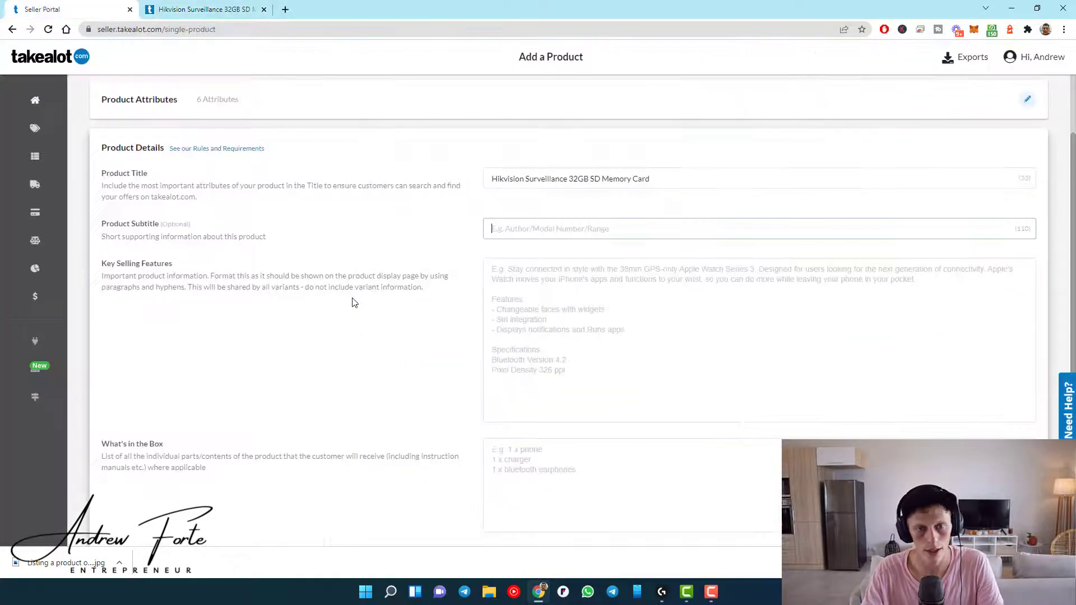
mouse_move(499, 273)
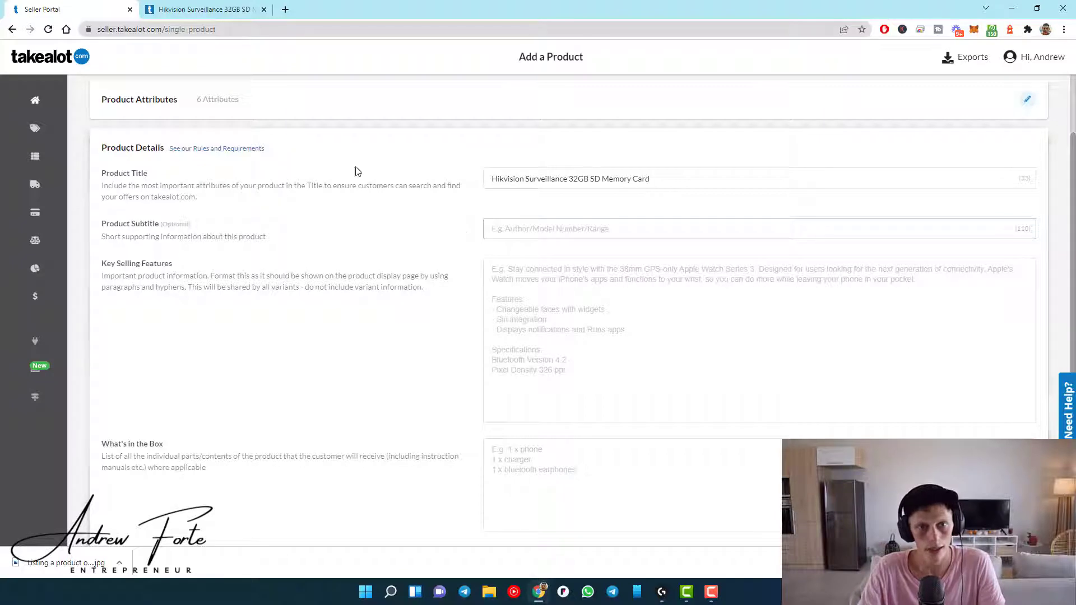
mouse_move(549, 385)
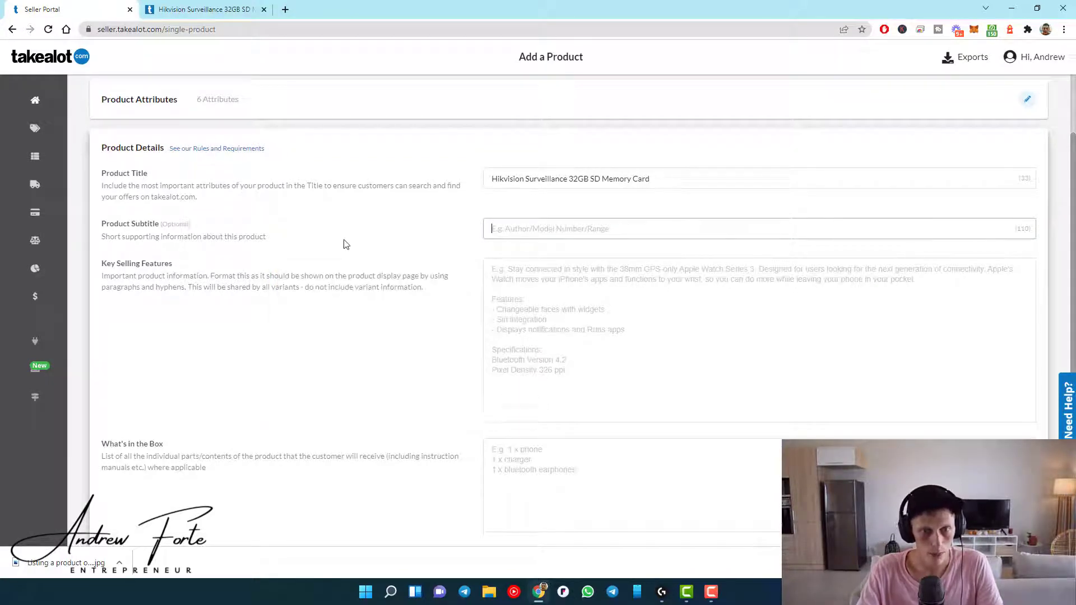
Step: Copy the introduction and feature list from the existing listing's description into the Key Selling Features
key("ctrl+Tab")
scroll(385, 389, "down", 12)
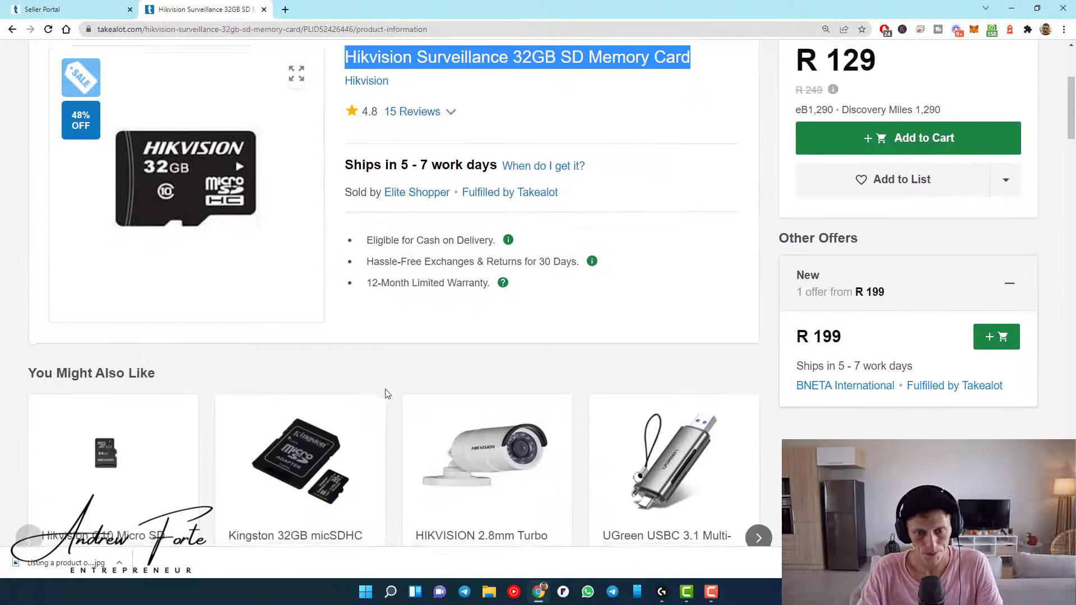
scroll(187, 384, "down", 5)
scroll(186, 373, "up", 4)
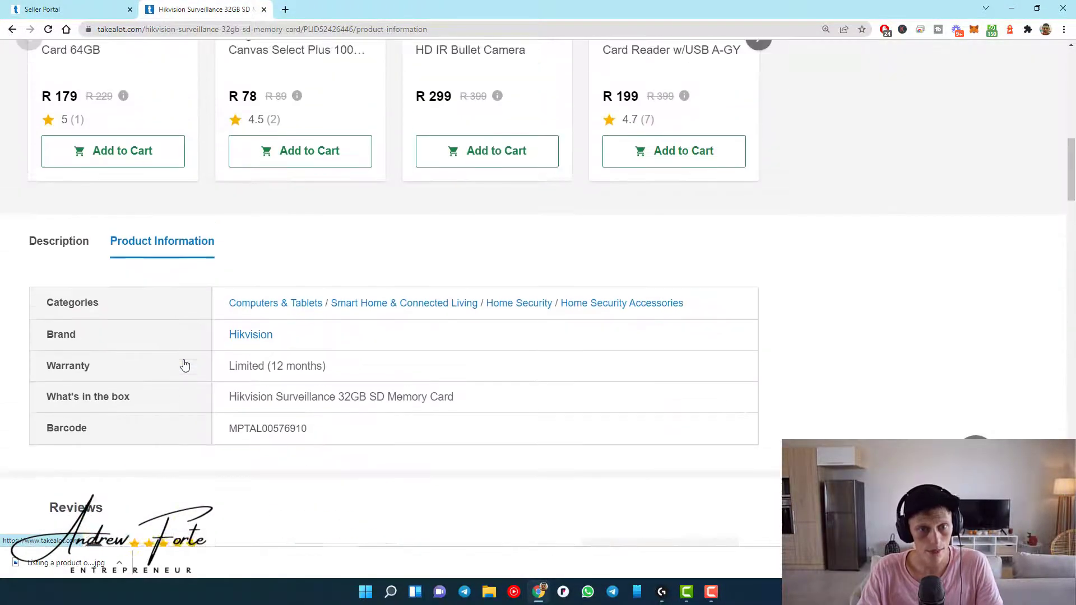
left_click(60, 258)
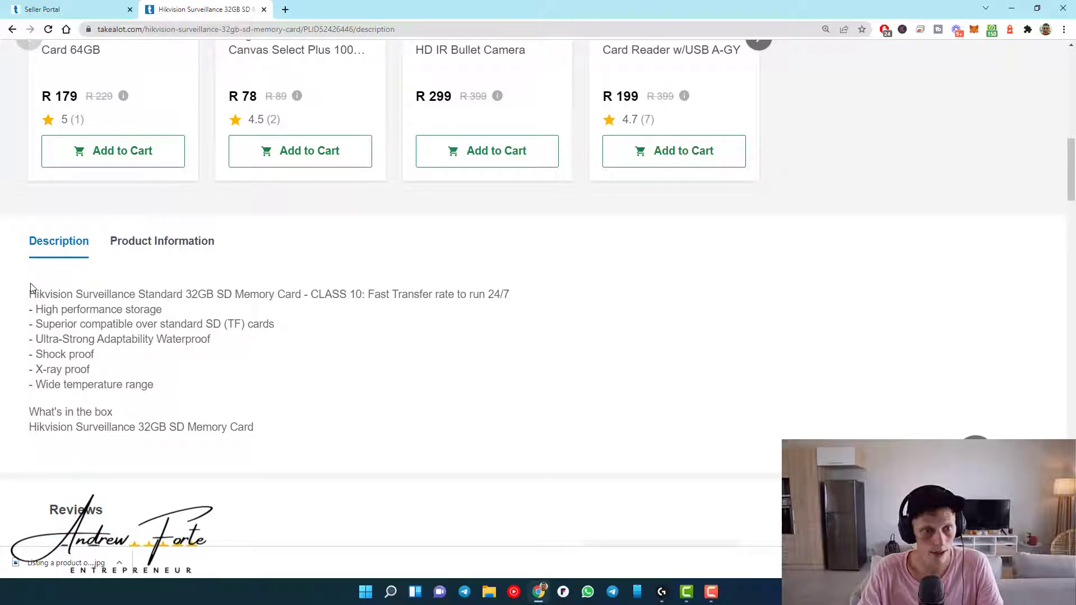
left_click_drag(29, 286, 170, 388)
key("ctrl+c")
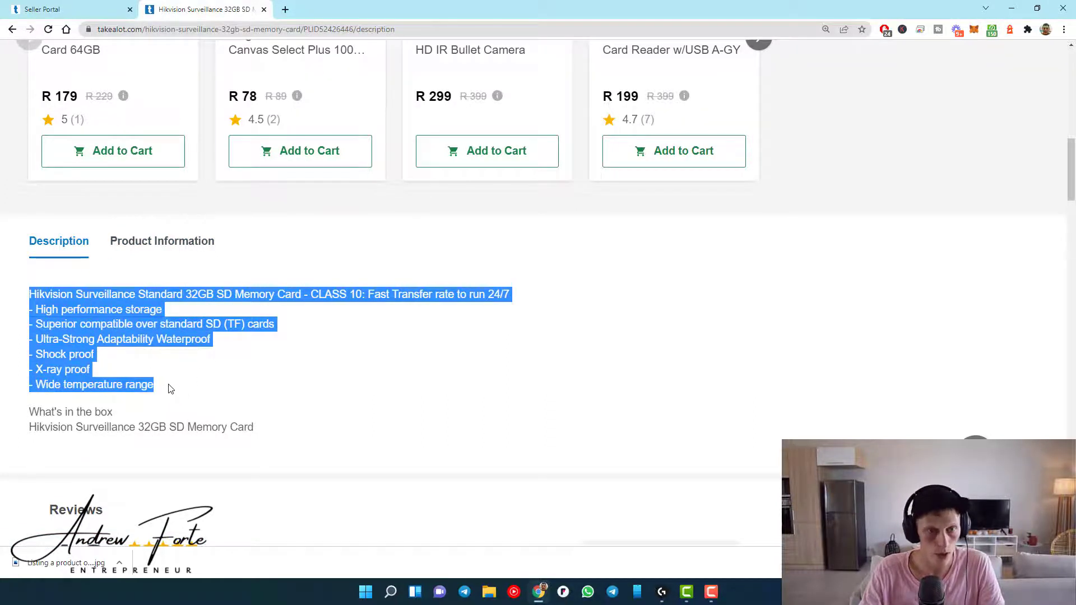
key("ctrl+shift+Tab")
left_click(573, 301)
key("ctrl+v")
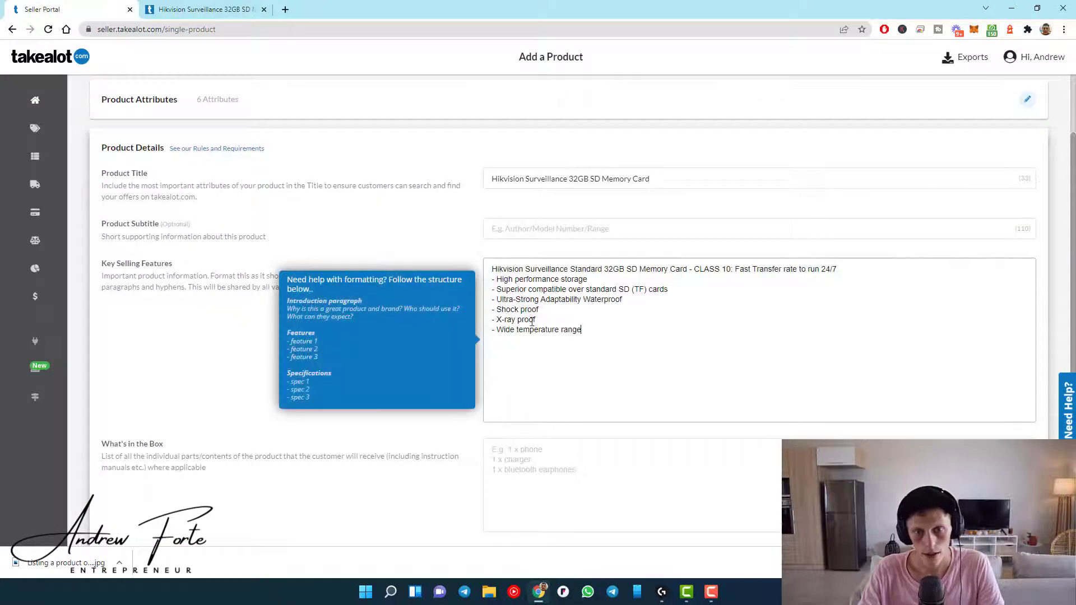
left_click(232, 375)
Step: Fill in What's in the Box with "Hikvision Surveillance 32GB SD Memory Card", copied from the existing listing's description
scroll(488, 430, "down", 3)
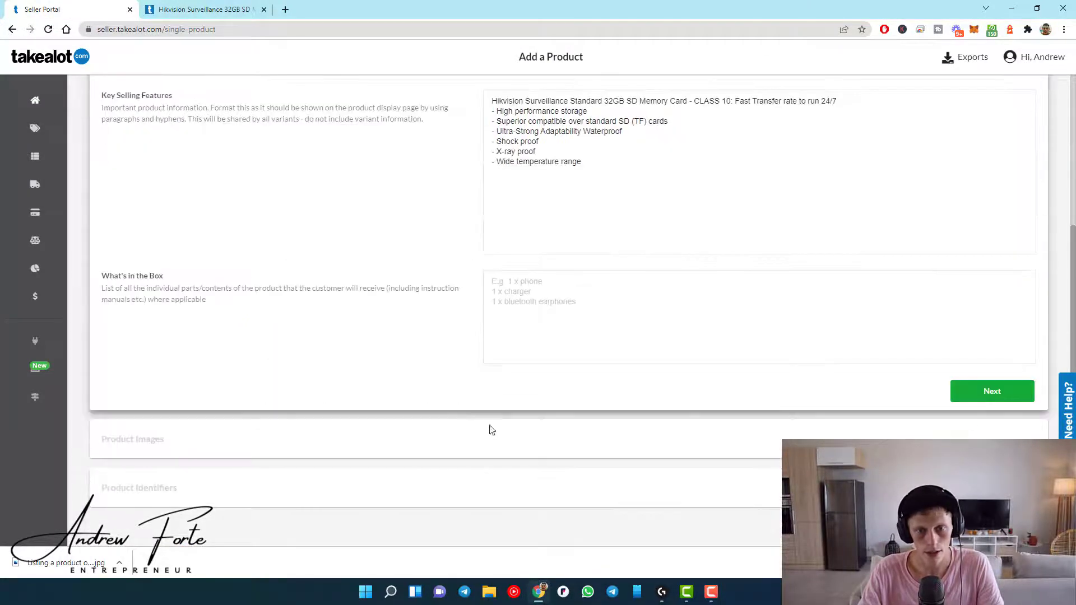
left_click(493, 303)
key("ctrl")
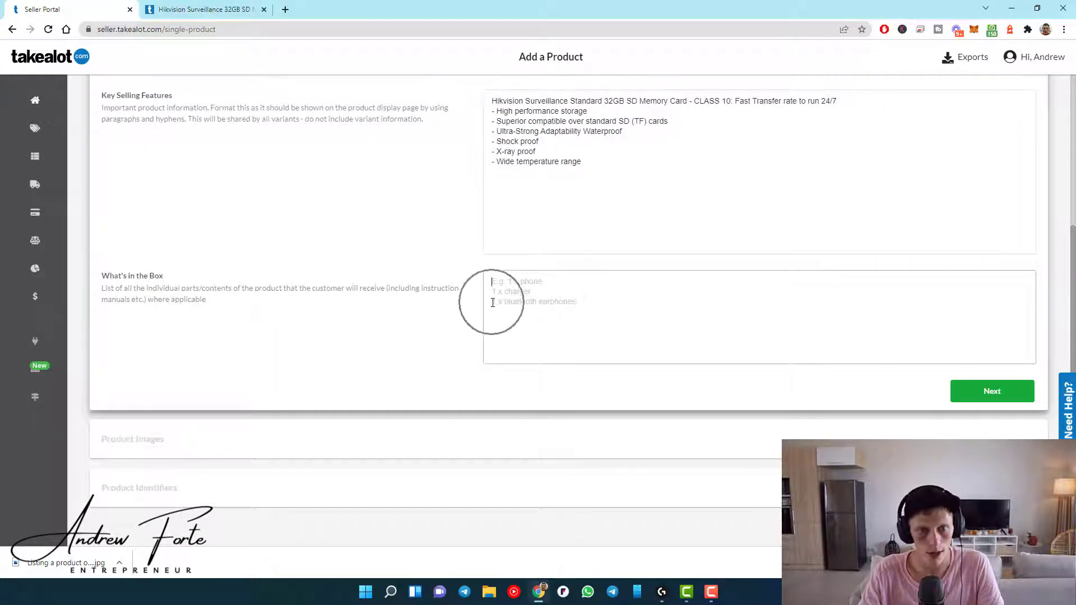
key("ctrl+Tab")
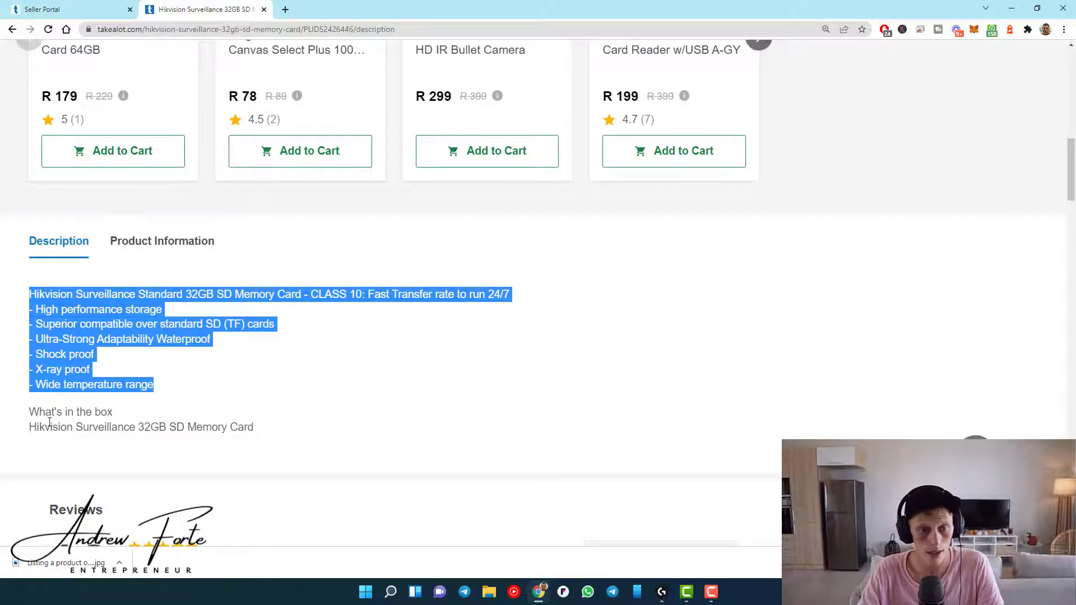
left_click_drag(33, 428, 108, 422)
left_click_drag(267, 432, 19, 422)
triple_click(67, 429)
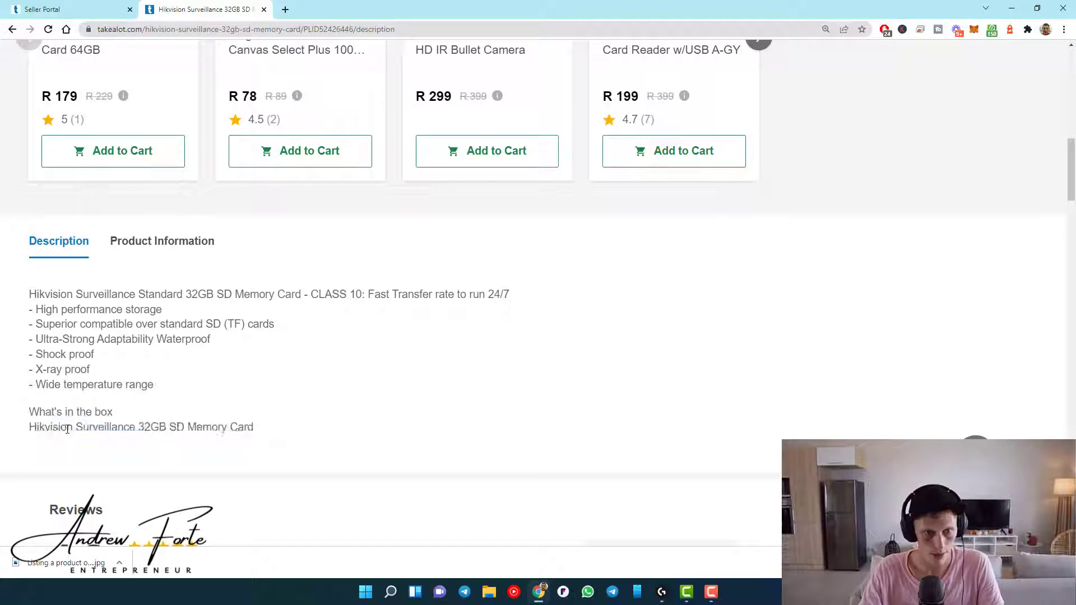
key("ctrl+c")
key("ctrl+Tab")
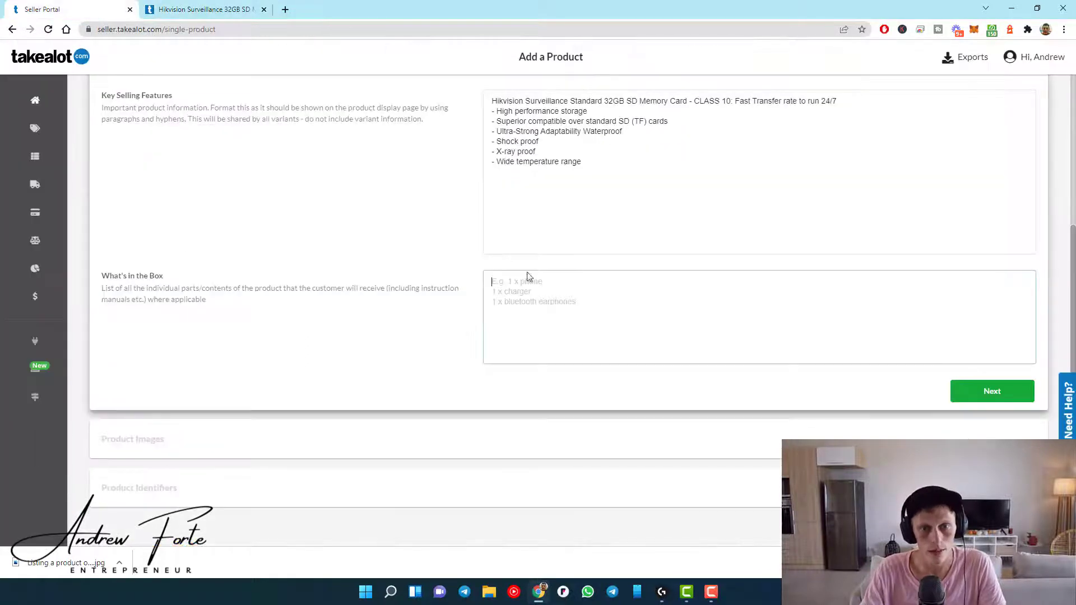
left_click(492, 282)
key("ctrl+v")
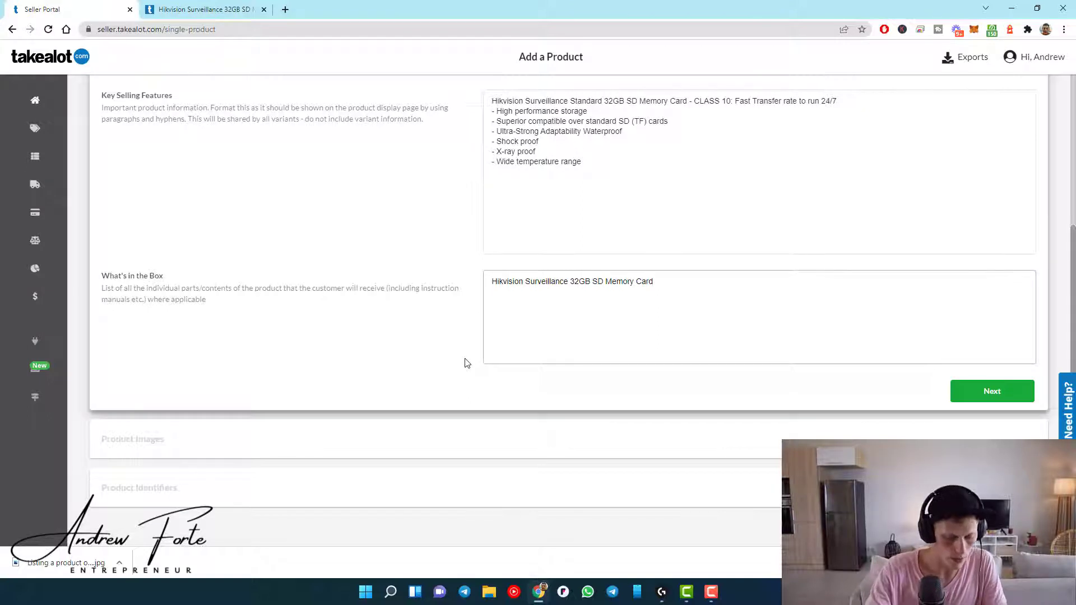
Step: Add "One" to the start of What's in the Box so it reads "One Hikvision Surveillance 32GB SD Memory Card"
type("One")
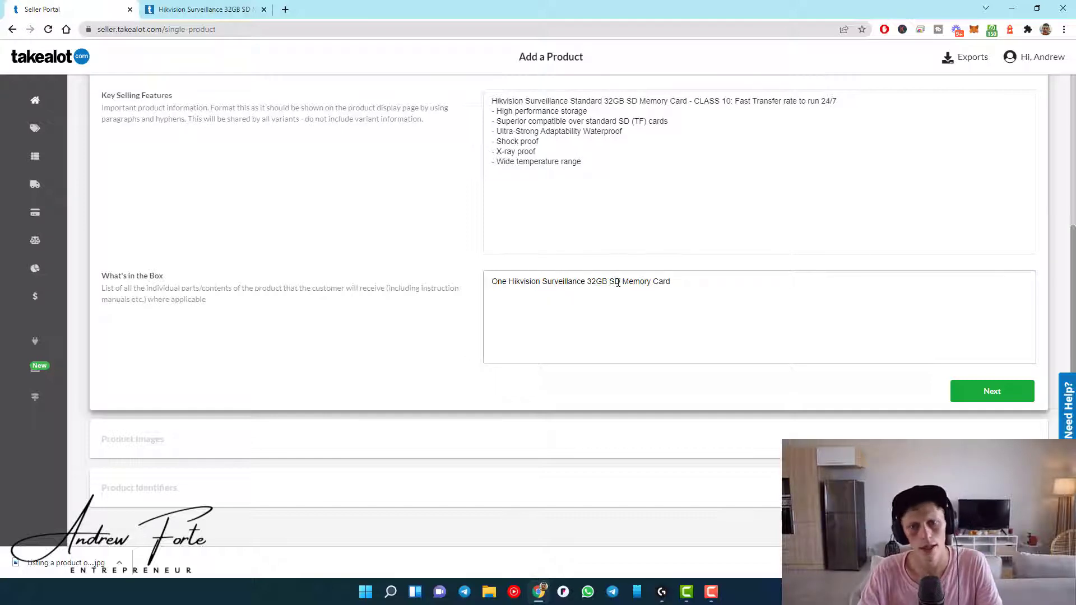
left_click(408, 339)
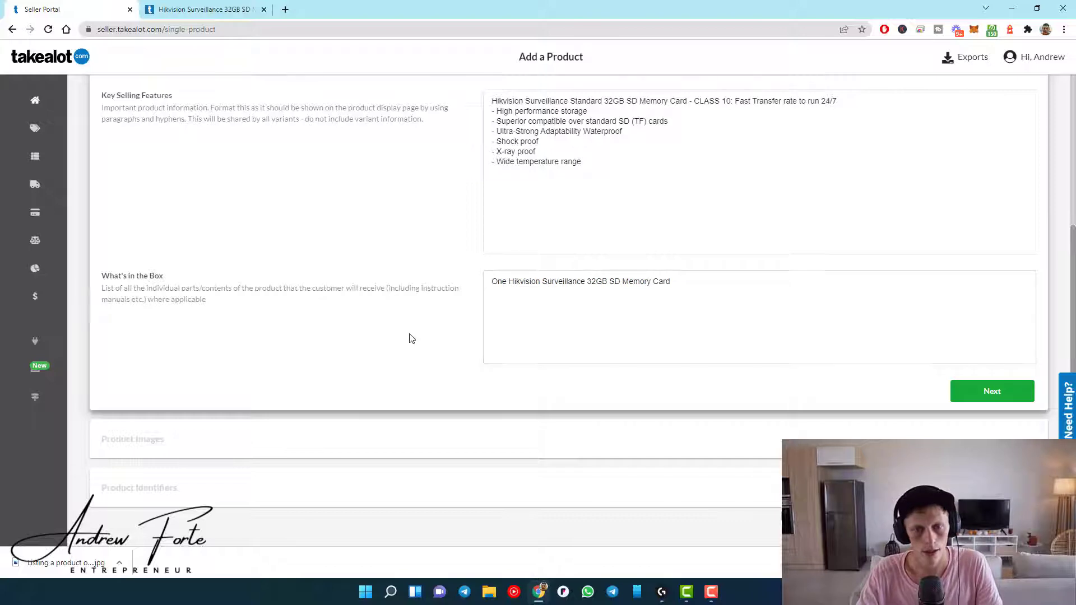
Step: Review the completed product details, comparing the Key Selling Features text with the recommended formatting structure
scroll(408, 336, "up", 3)
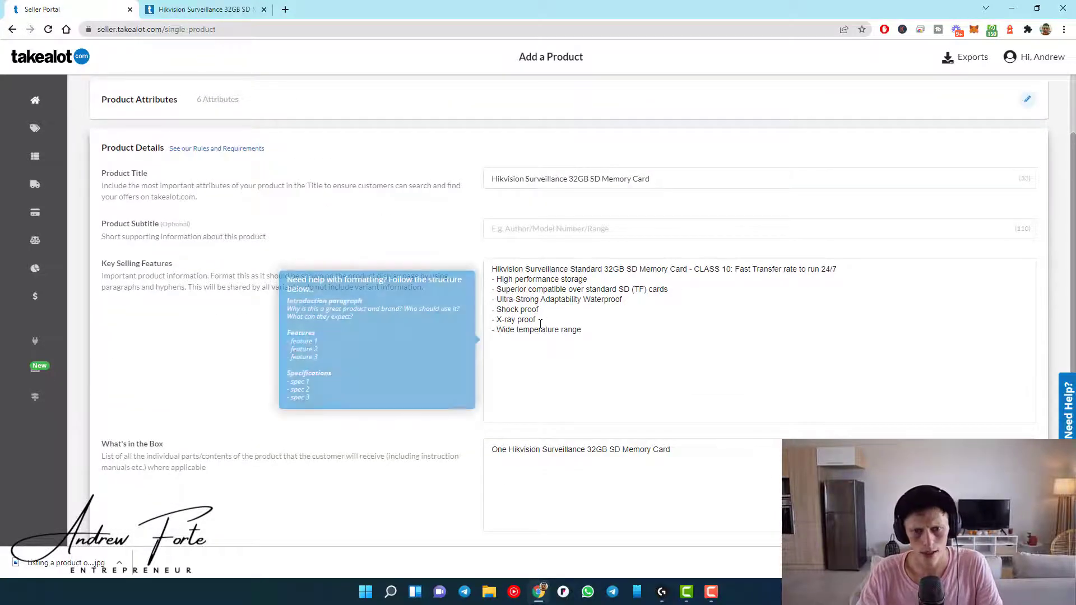
scroll(378, 480, "down", 1)
scroll(379, 476, "up", 1)
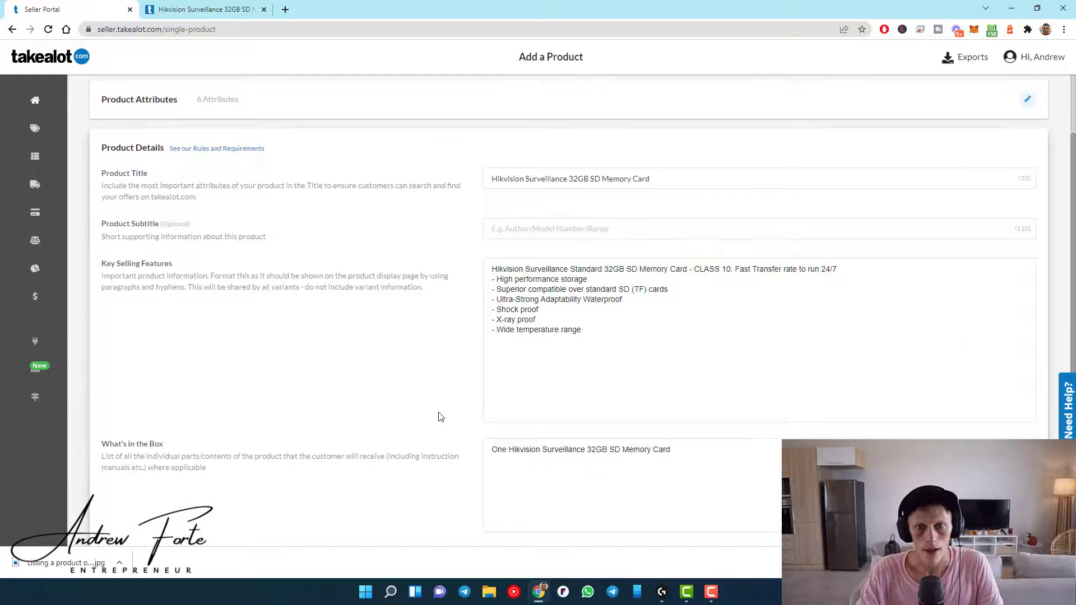
mouse_move(528, 312)
left_click_drag(583, 331, 487, 267)
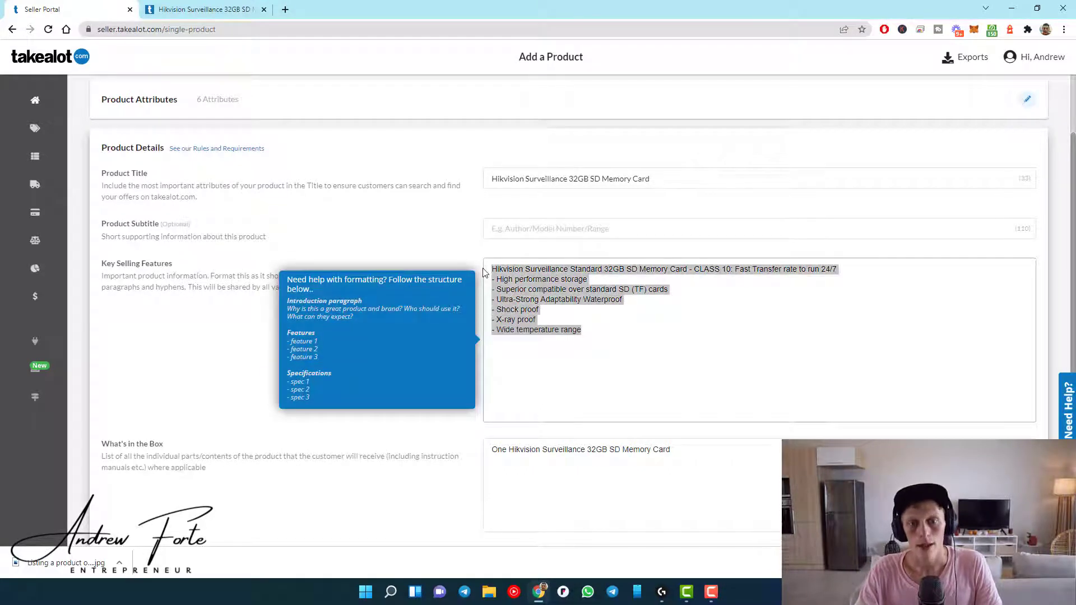
left_click(378, 461)
left_click(636, 296)
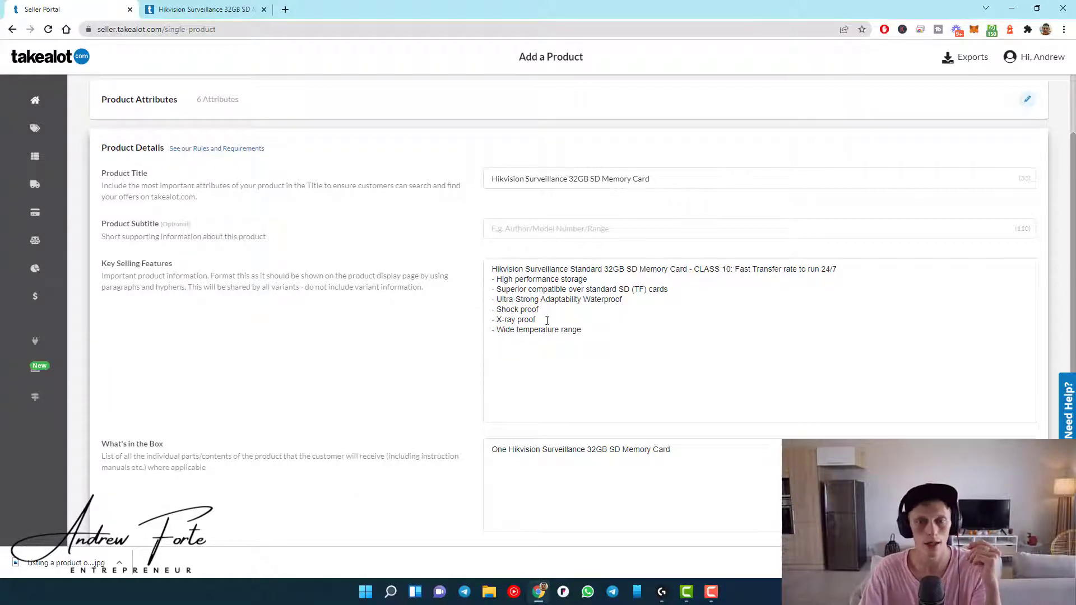
mouse_move(618, 270)
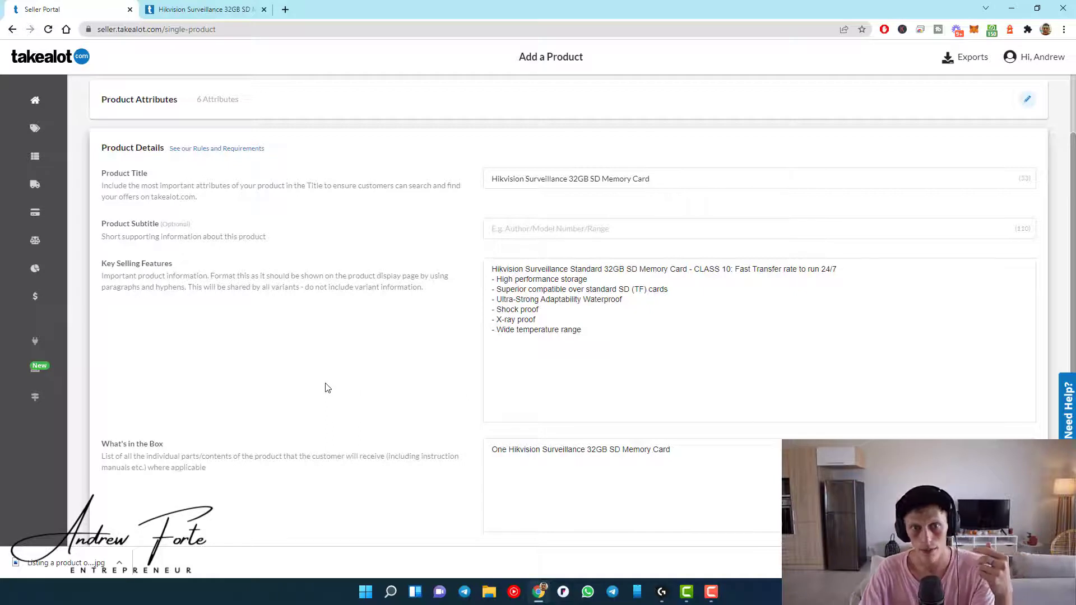
mouse_move(408, 265)
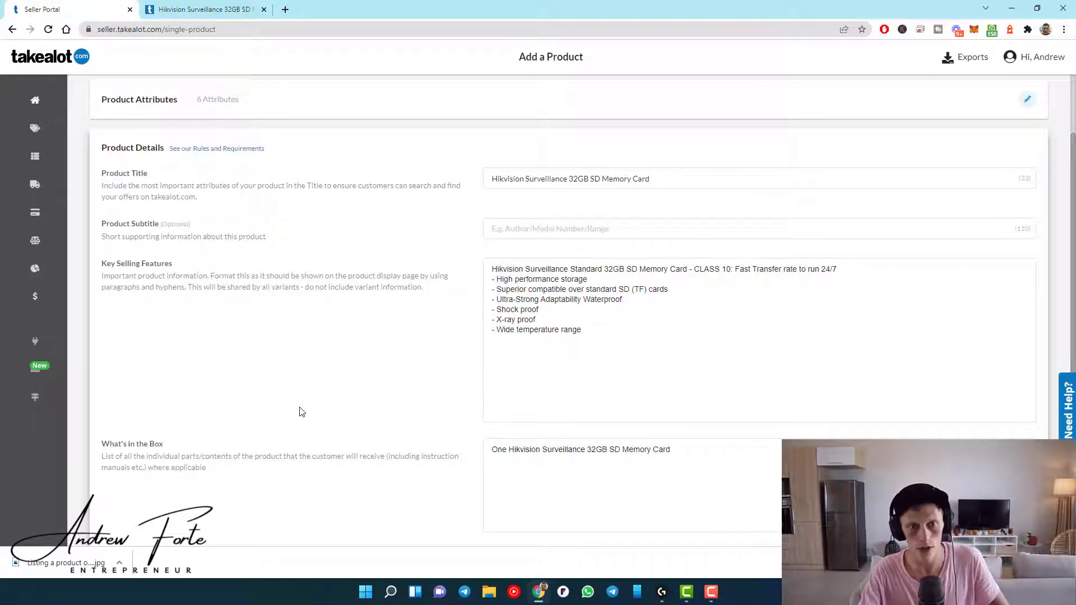
Step: Accept the product details, continue to Product Images and choose to supply the primary image by web link
scroll(299, 412, "down", 3)
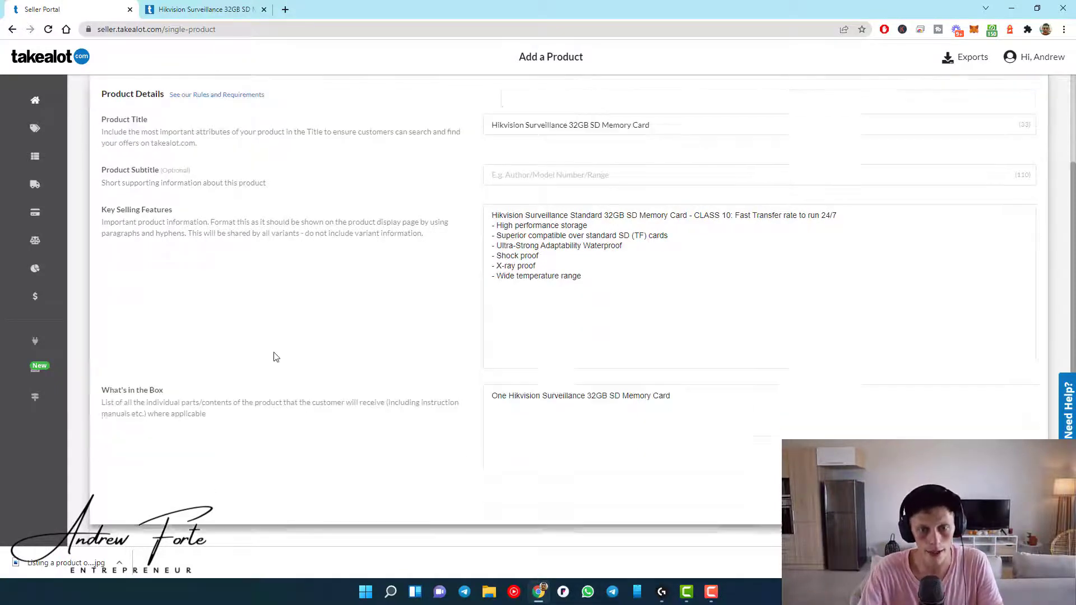
left_click(987, 391)
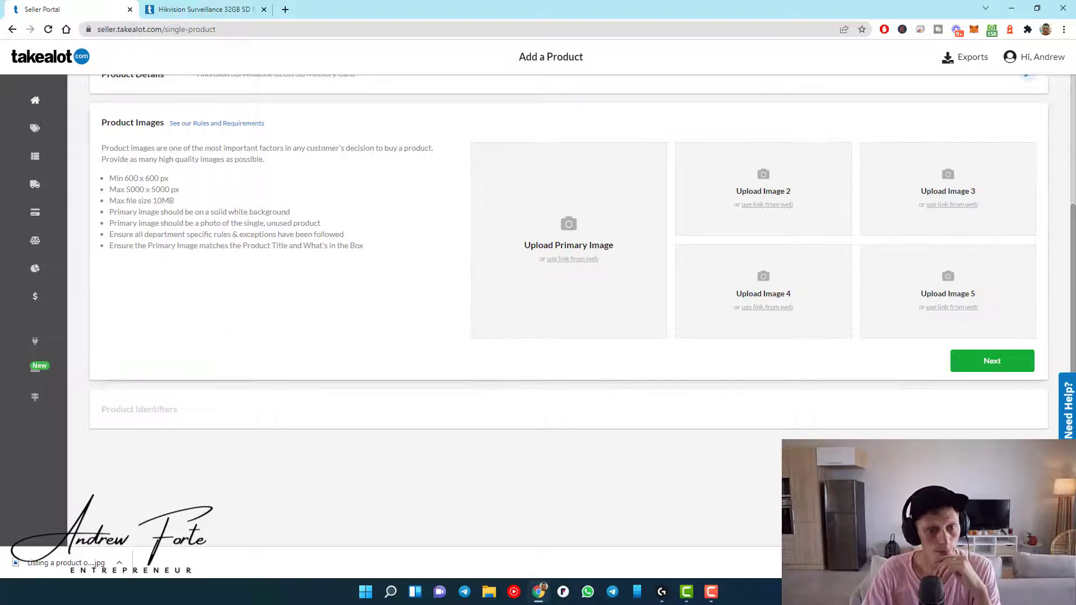
left_click(580, 260)
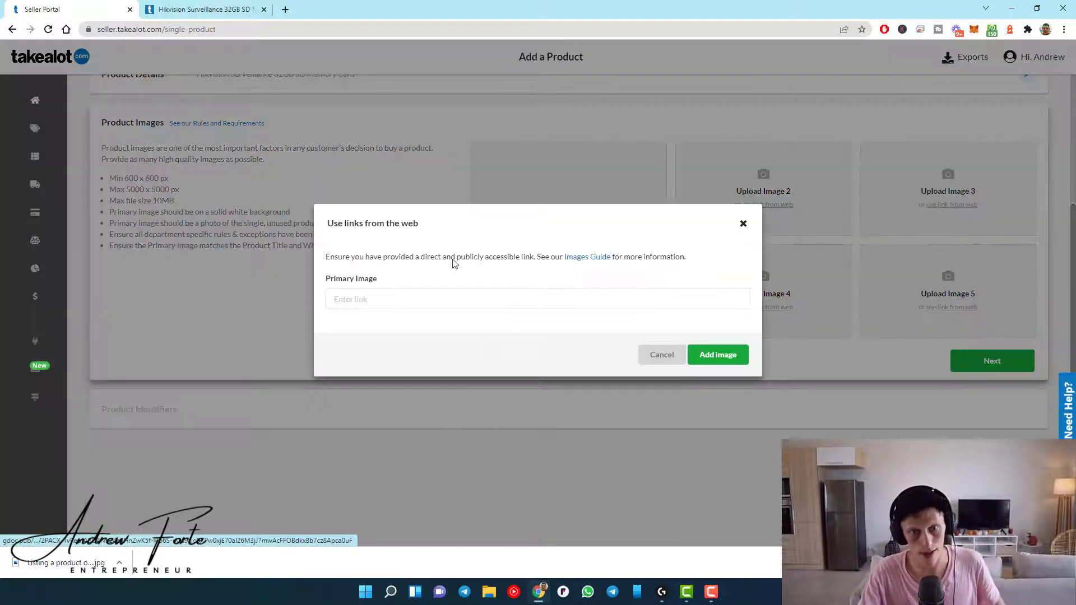
Step: Enlarge the memory card photo on the existing Takealot listing and copy its image address
left_click(195, 7)
scroll(329, 202, "up", 15)
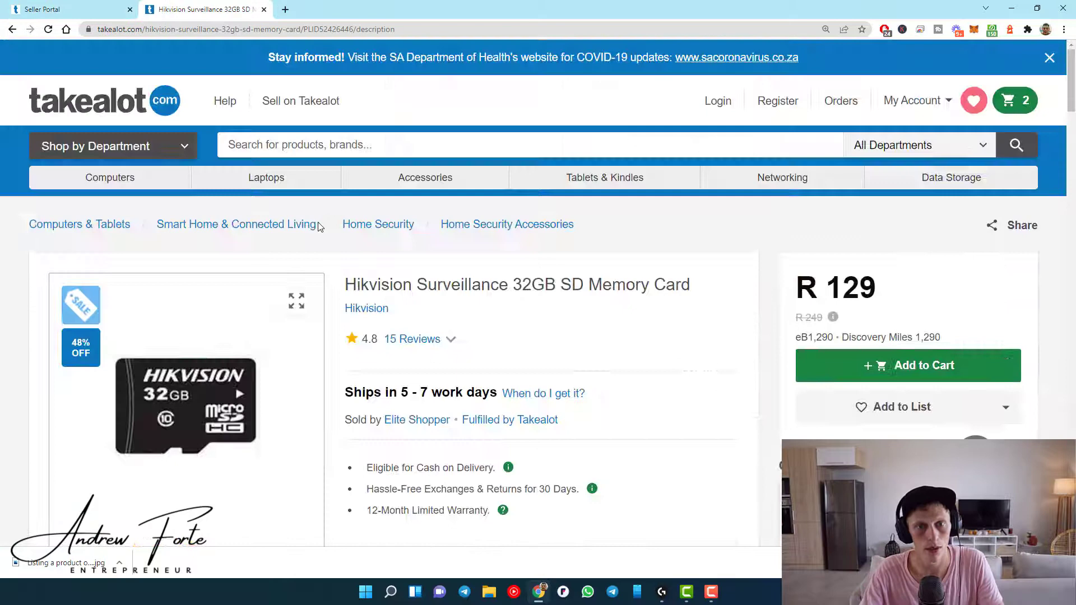
right_click(220, 402)
left_click(296, 300)
right_click(401, 324)
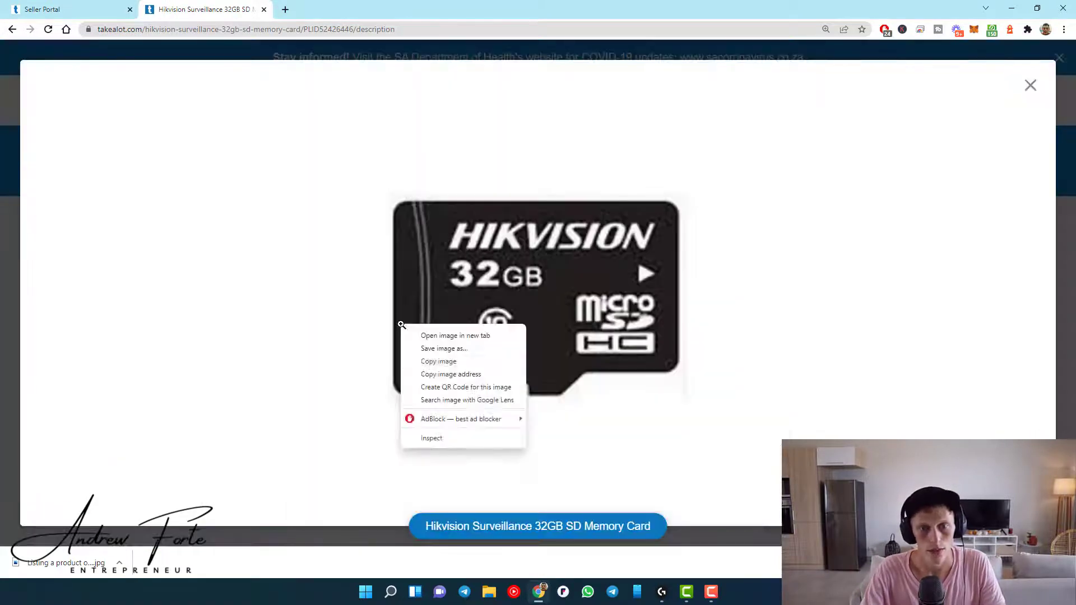
left_click(448, 374)
Step: Add the primary image to the product form from the copied image address and continue to Product Identifiers
key("ctrl+shift+Tab")
left_click(477, 300)
key("ctrl+v")
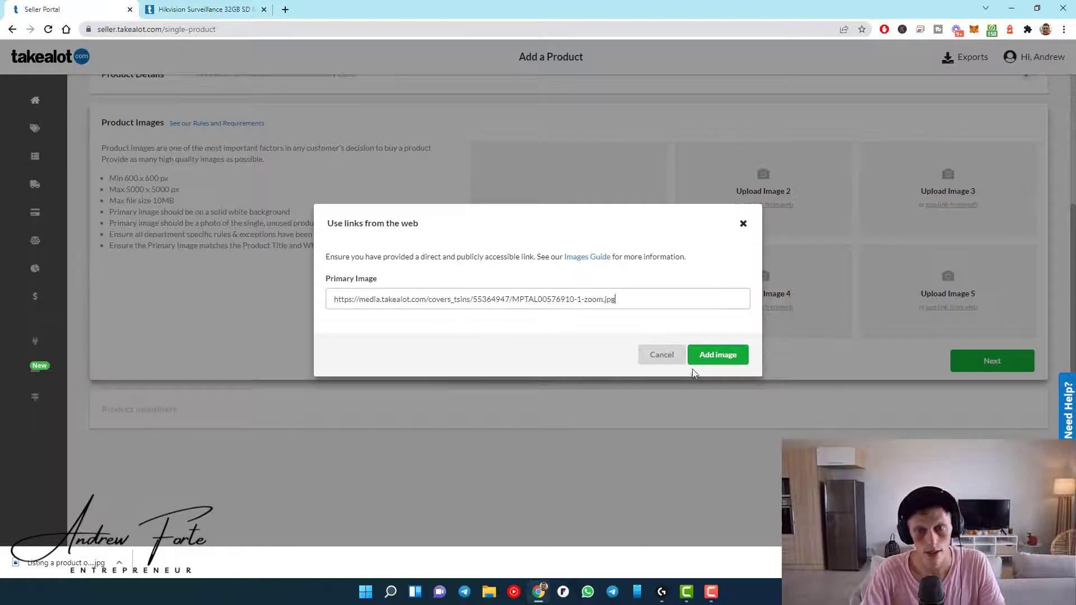
left_click(694, 361)
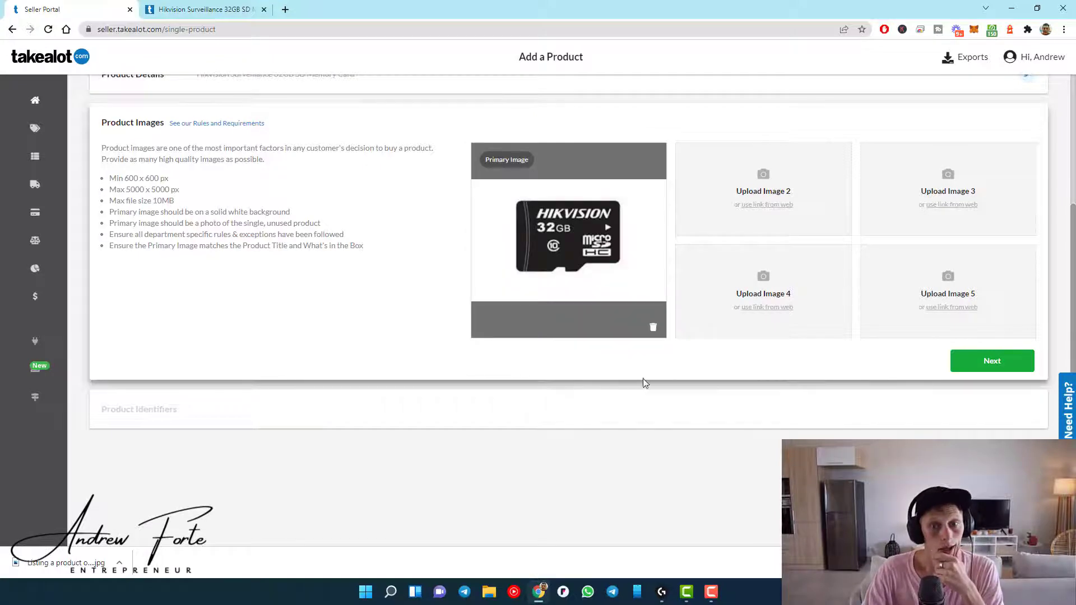
left_click(969, 370)
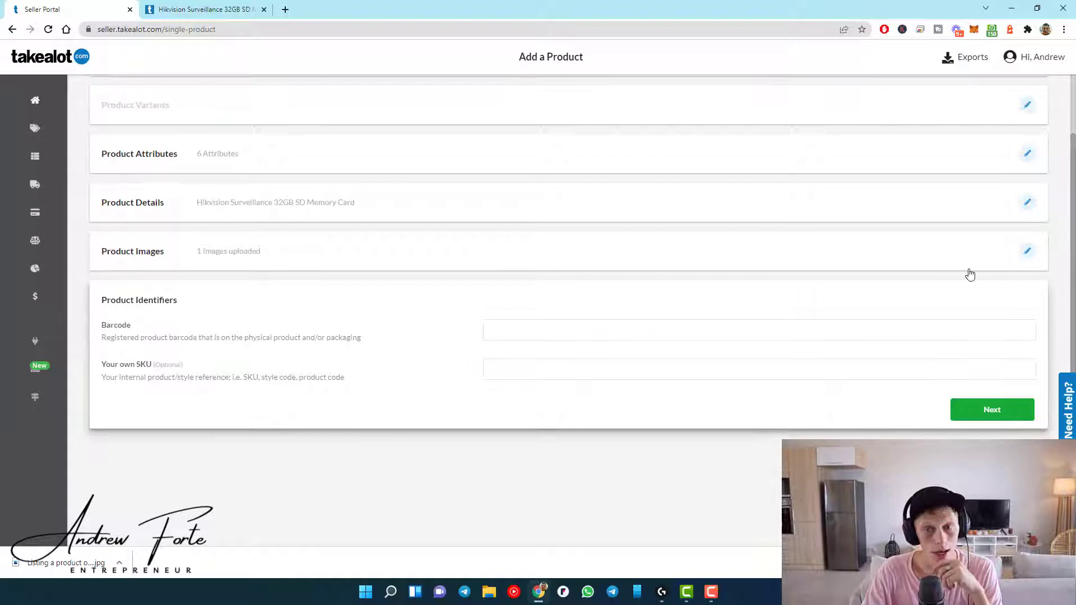
Step: Reopen Product Images to review the image requirements and additional upload slots, and return to Product Identifiers
left_click(1025, 252)
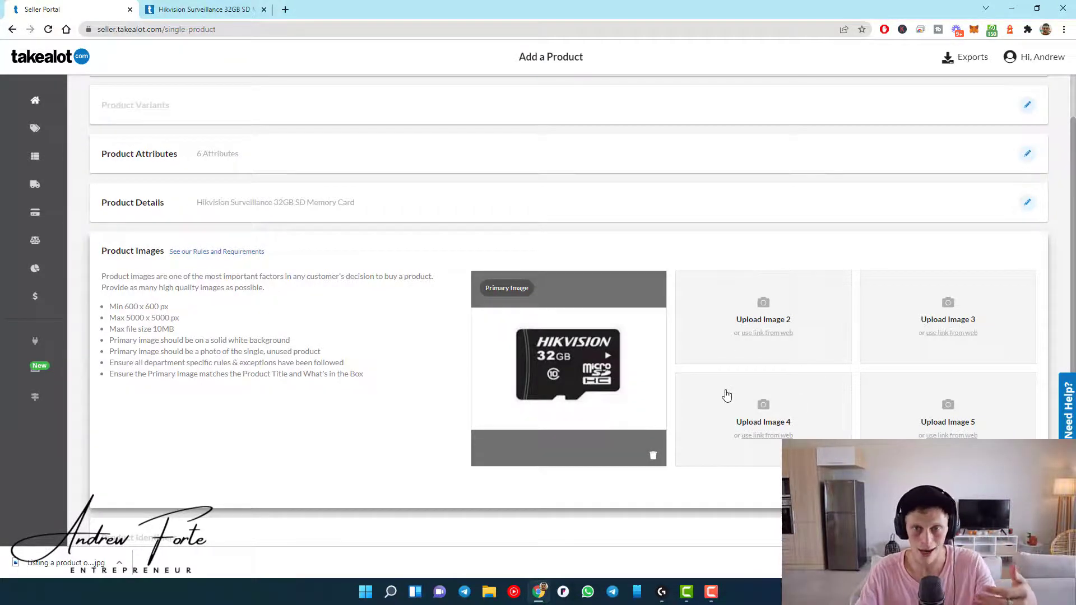
scroll(727, 396, "down", 1)
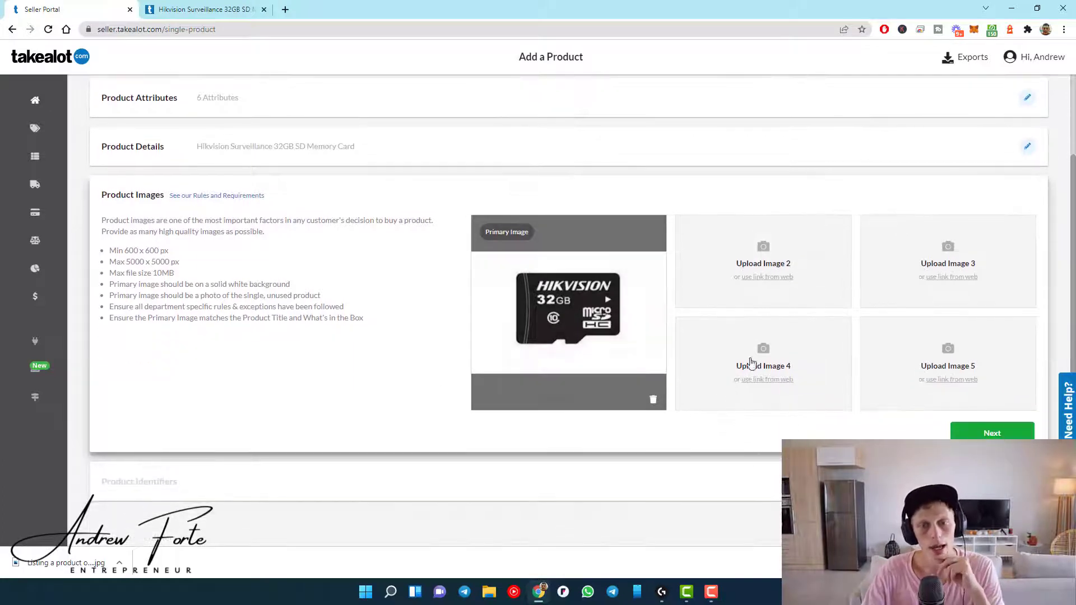
scroll(276, 430, "down", 1)
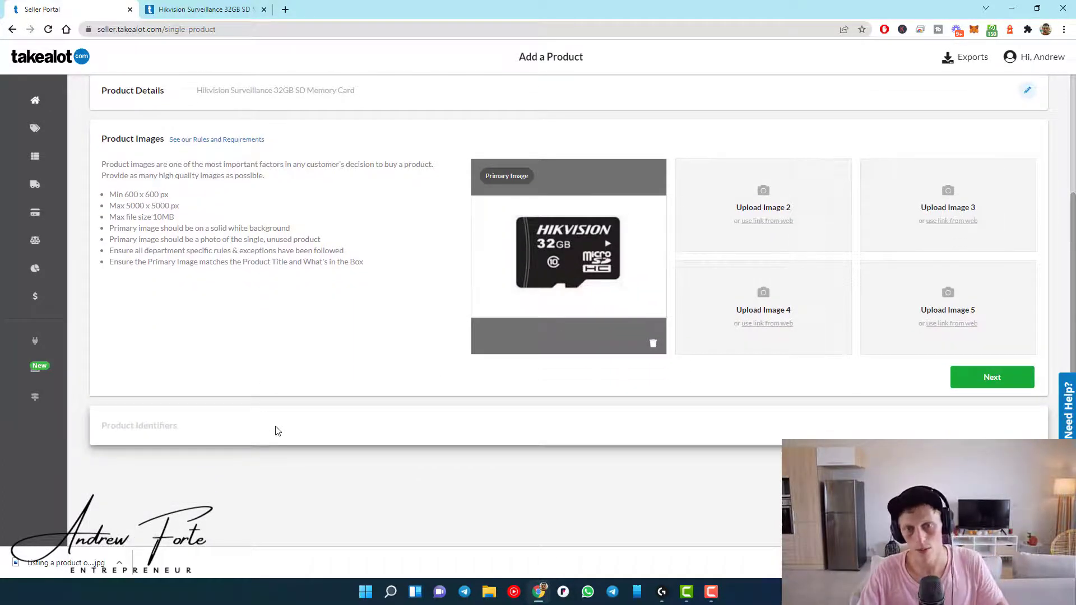
left_click(997, 377)
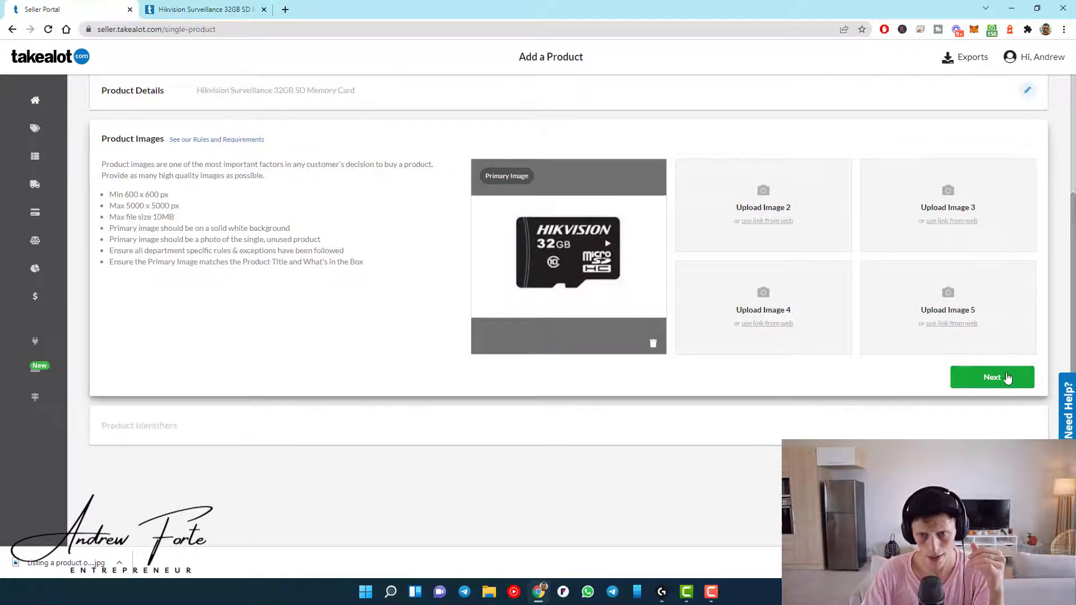
Step: Check the barcode in the existing listing's product information and return to the product form's identifiers
left_click(510, 337)
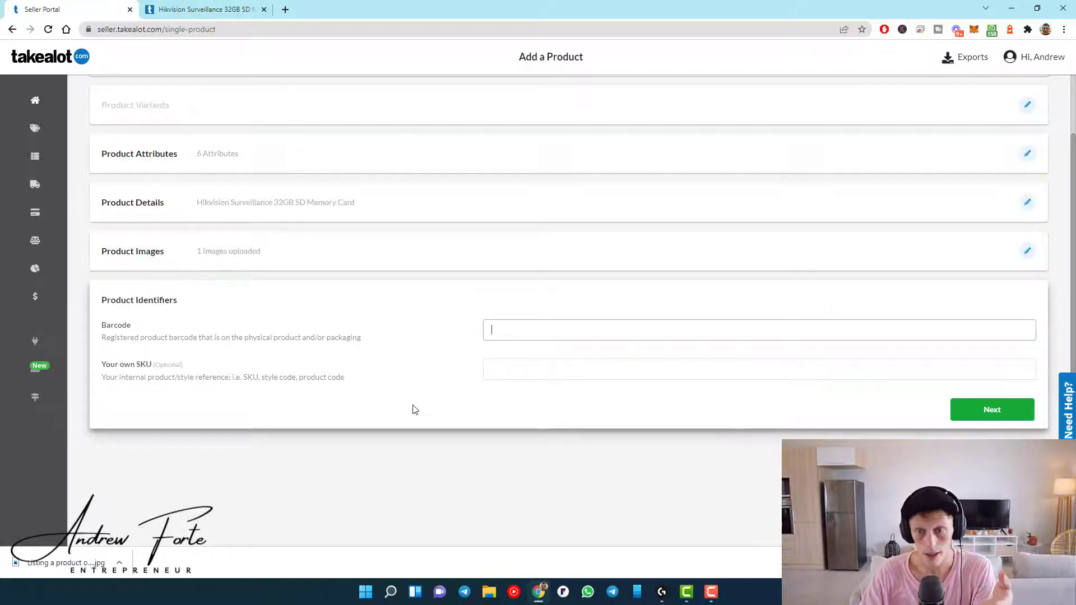
left_click(502, 368)
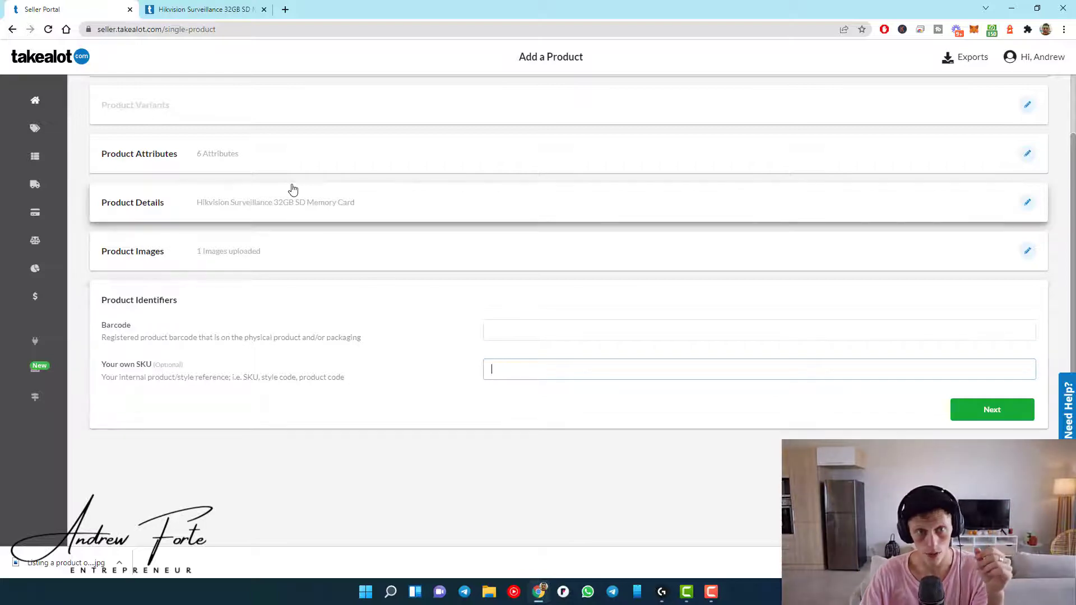
left_click(206, 9)
left_click(1025, 98)
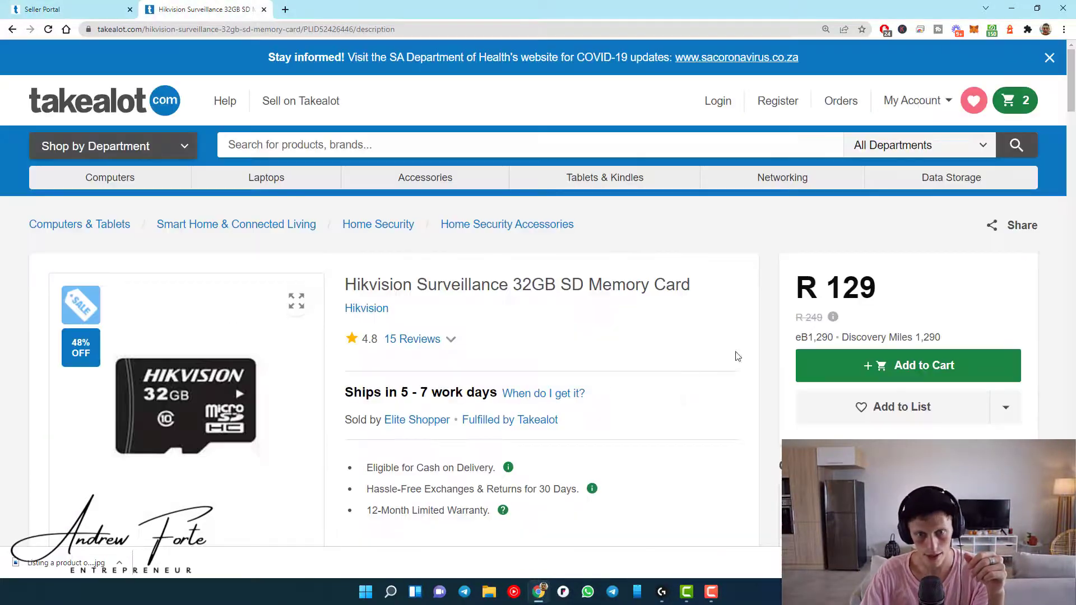
scroll(415, 384, "down", 12)
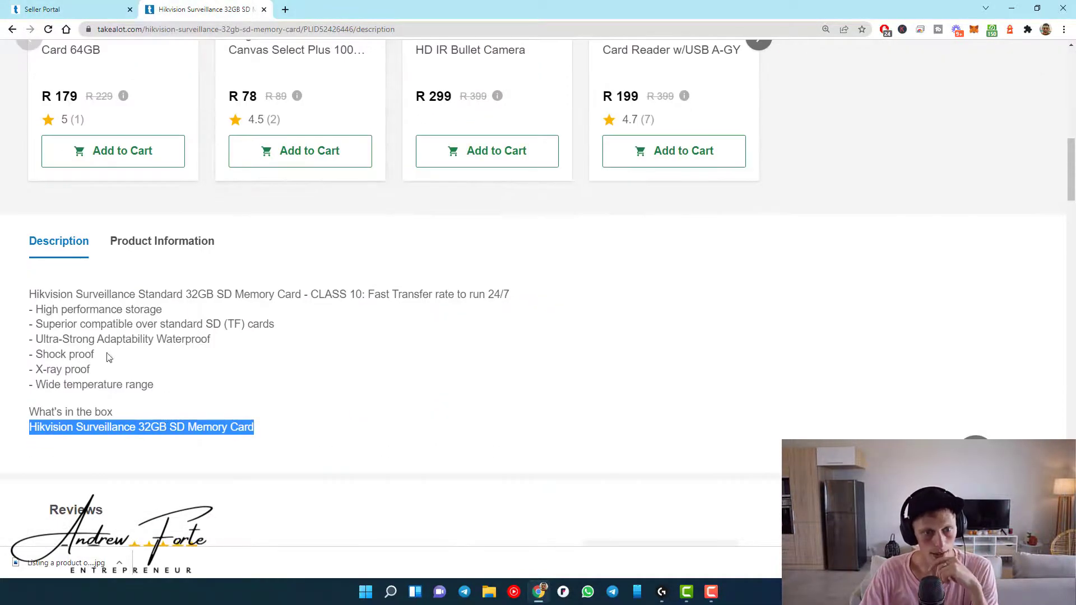
left_click(149, 240)
left_click_drag(229, 428, 361, 426)
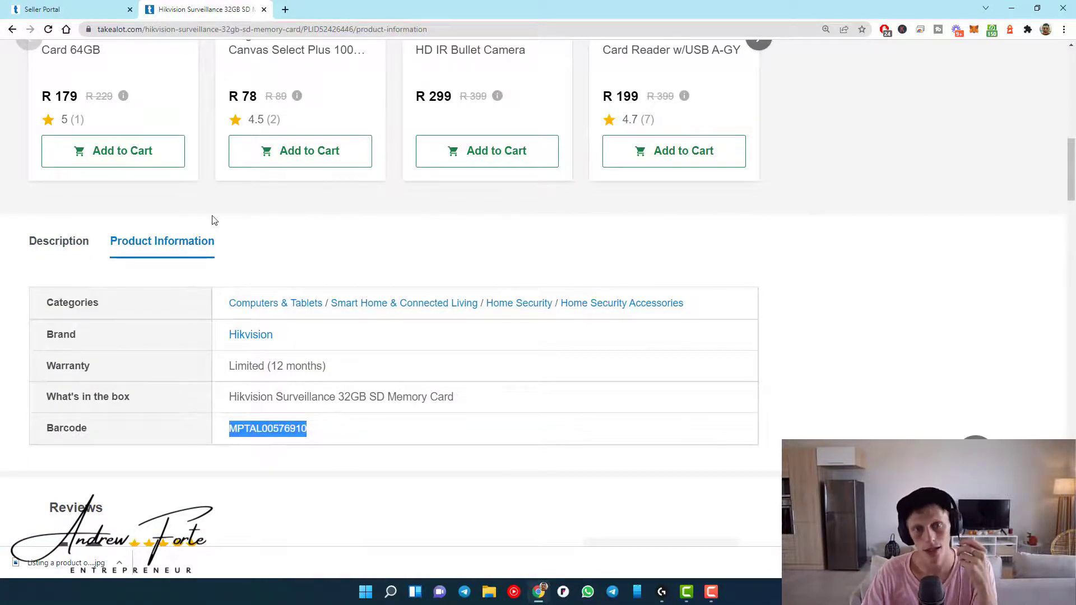
key("ctrl+shift+Tab")
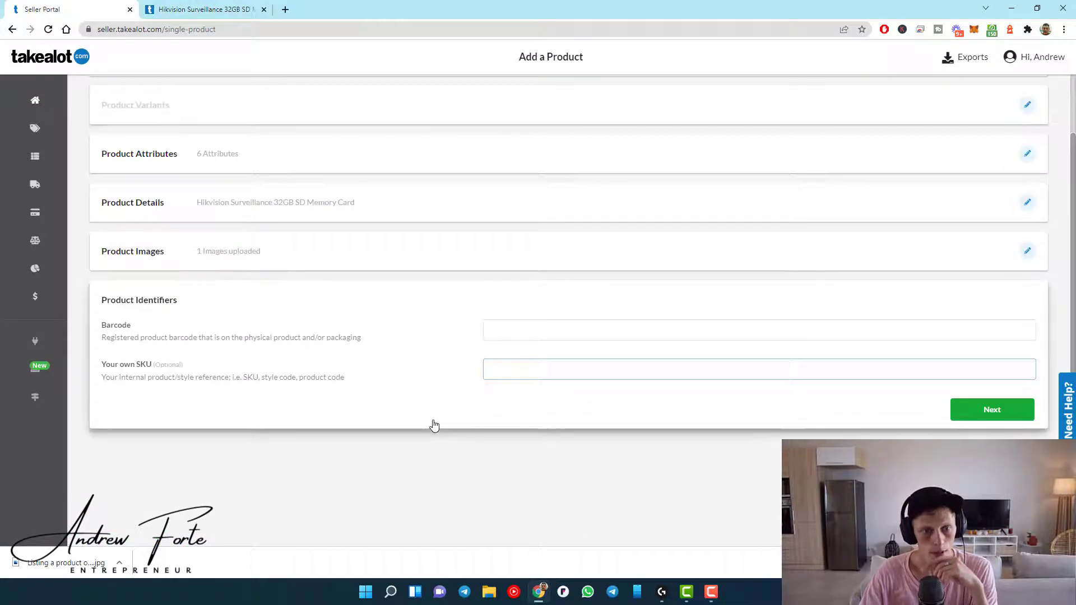
Step: Enter MEMCAR32 as the product's own SKU in Product Identifiers
left_click(543, 374)
type("M")
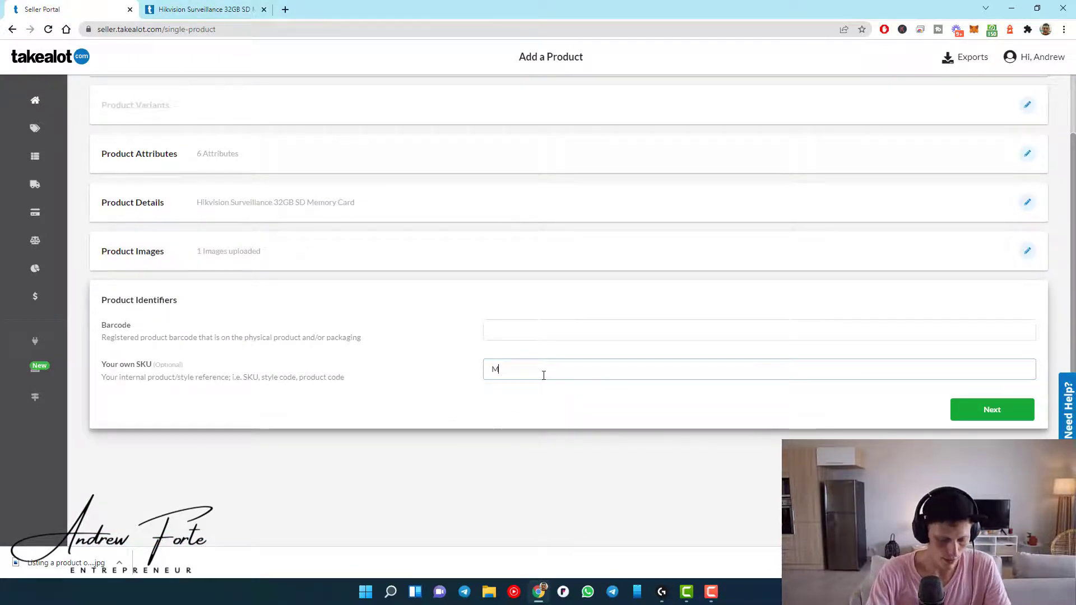
type("EMOAR29")
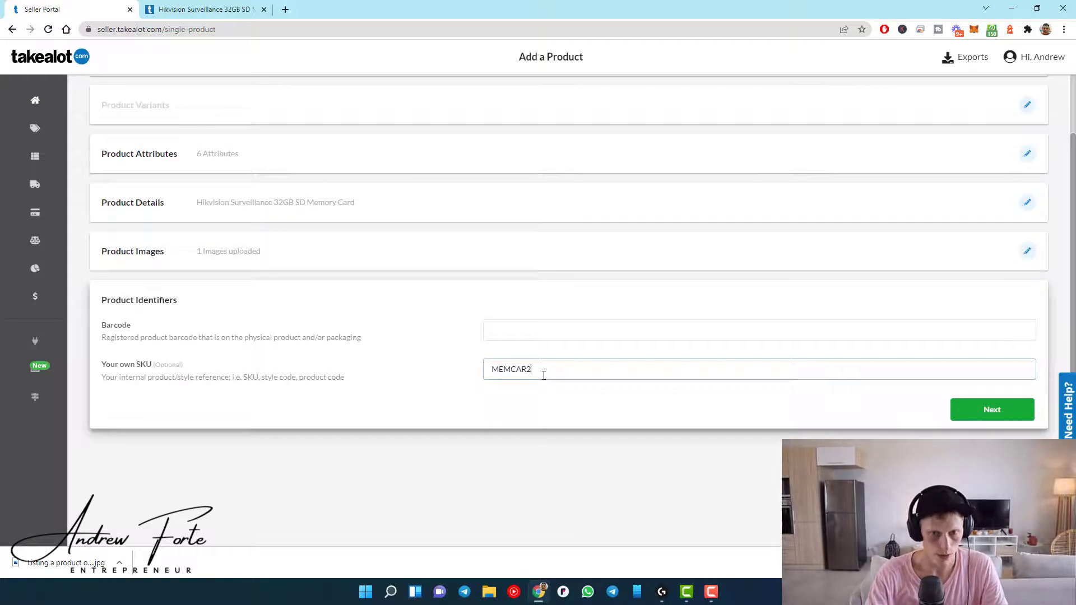
key("BackSpace")
key("BackSpace")
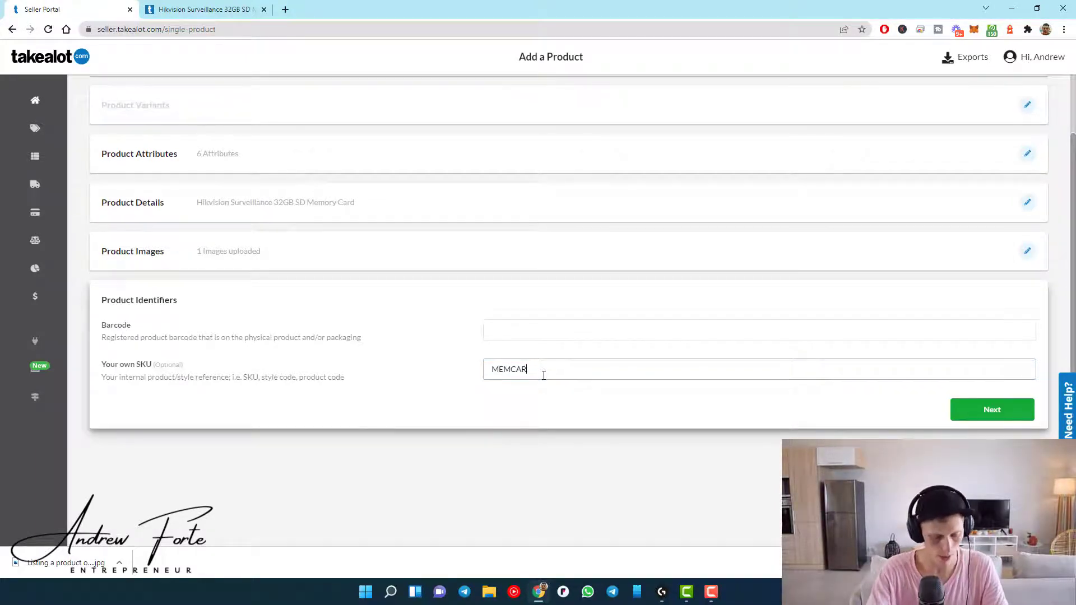
type("32")
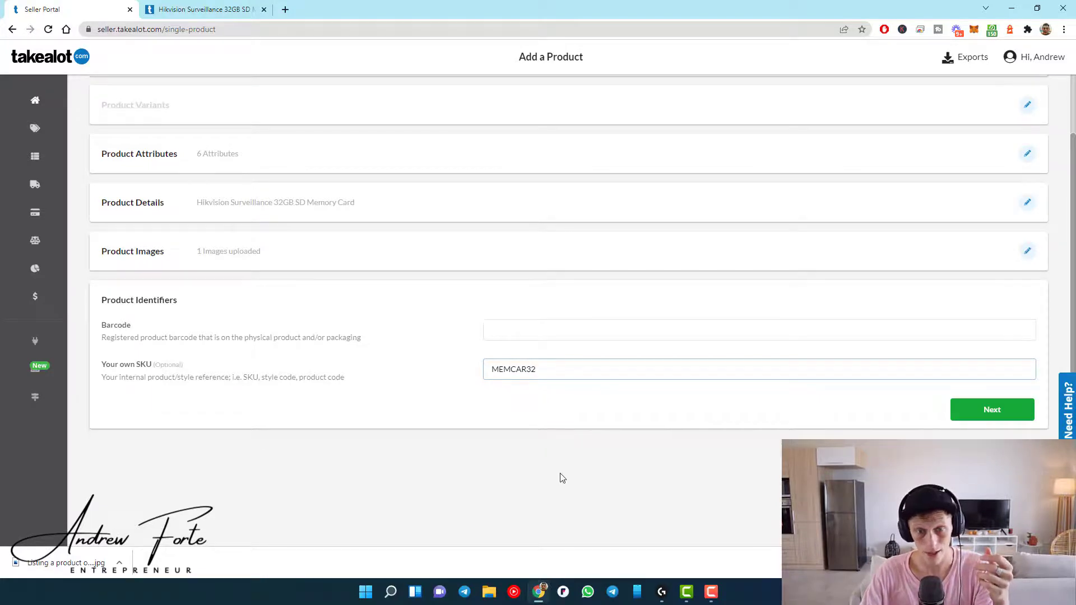
scroll(560, 476, "up", 2)
scroll(442, 458, "down", 2)
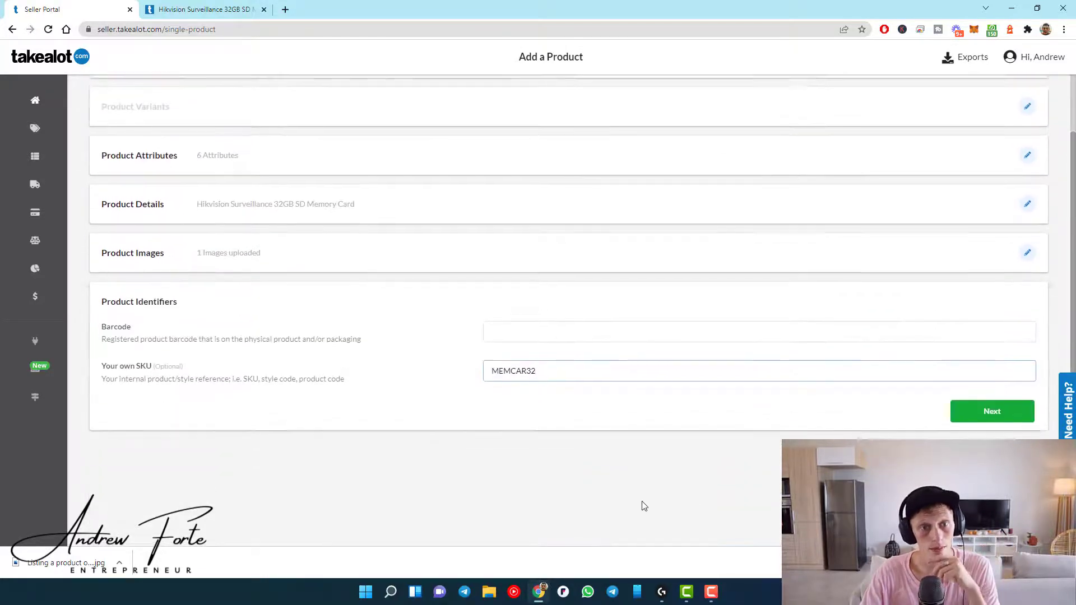
scroll(645, 506, "up", 2)
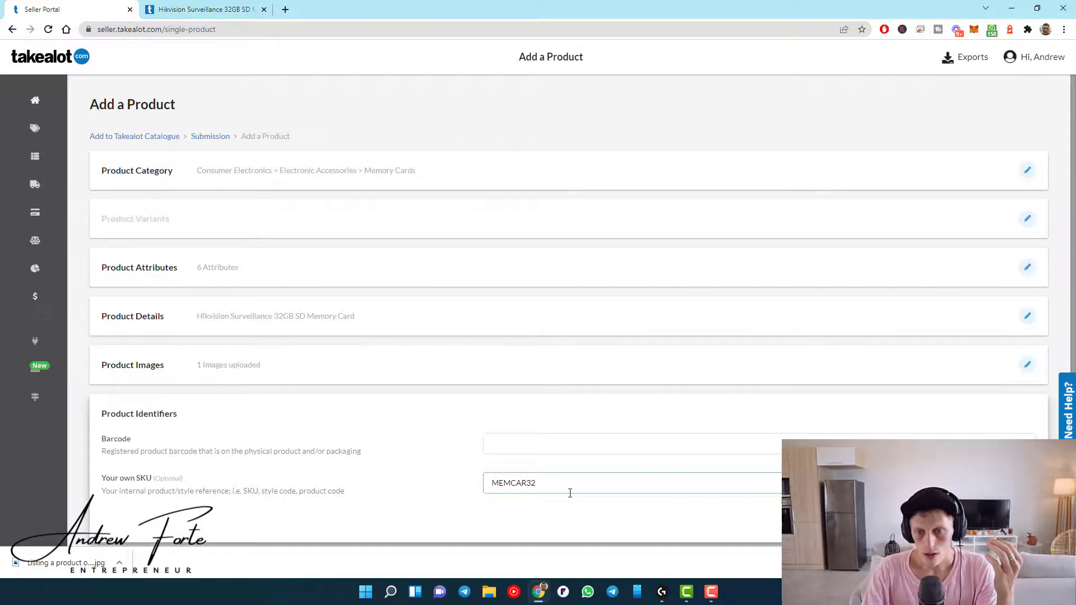
scroll(510, 478, "down", 2)
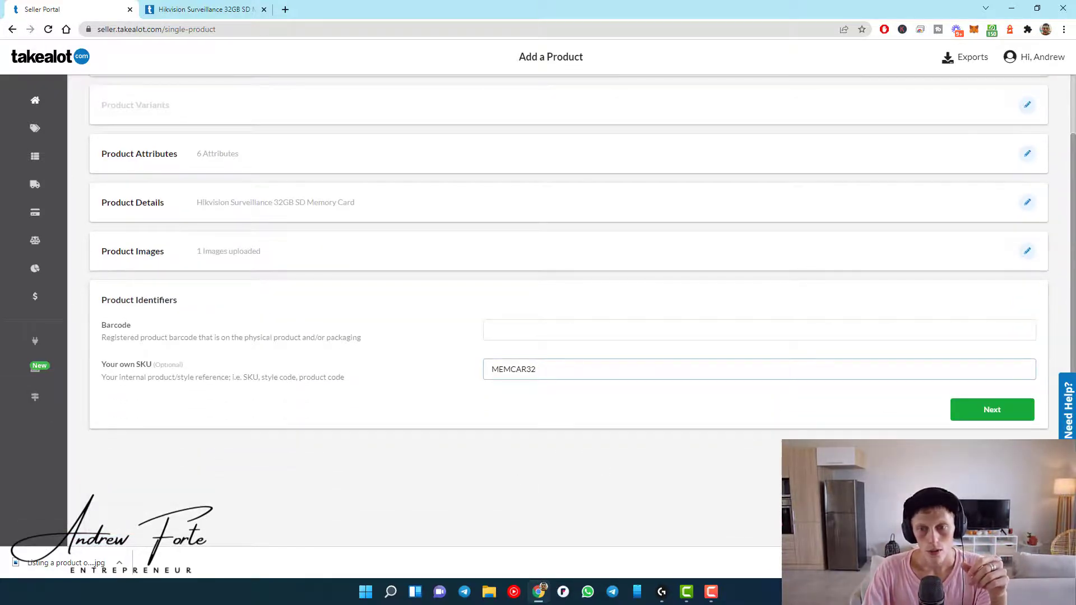